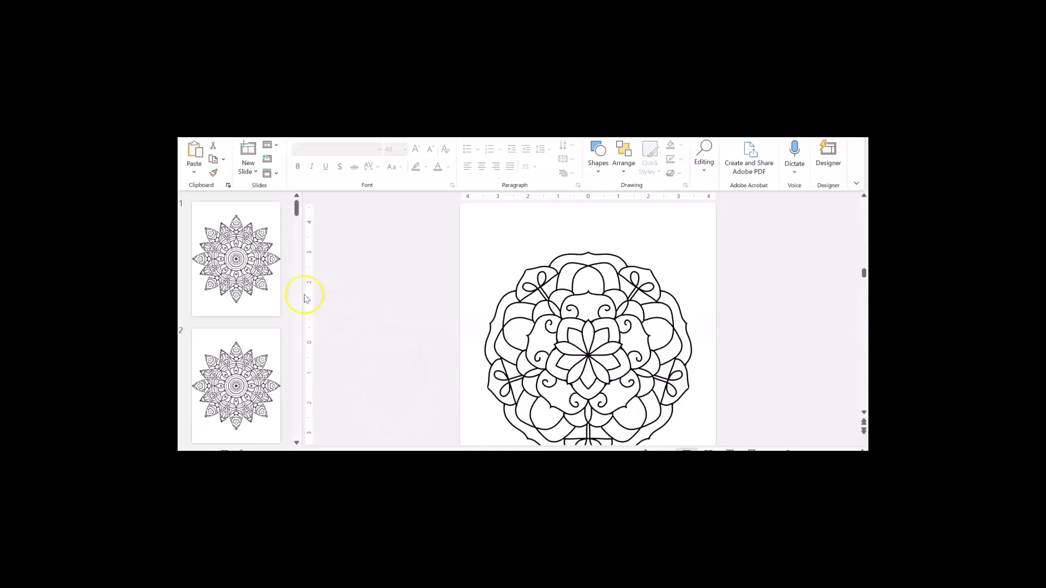
- Look through the mandala coloring pages from slide 1 through slide 9
{"action": "left_click", "coordinate": [225, 246]}
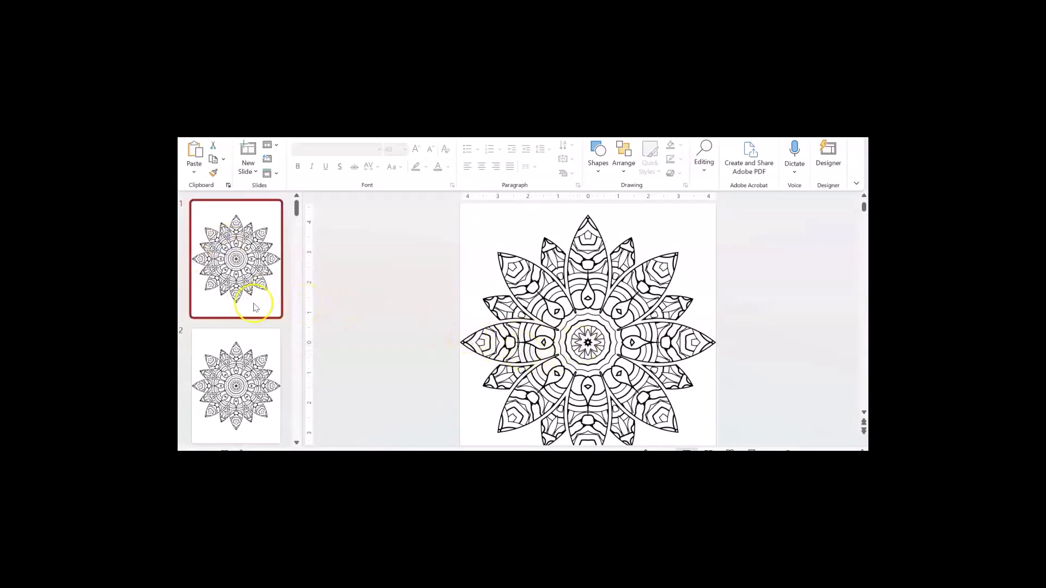
{"action": "scroll", "coordinate": [248, 297], "scroll_direction": "down", "scroll_amount": 5}
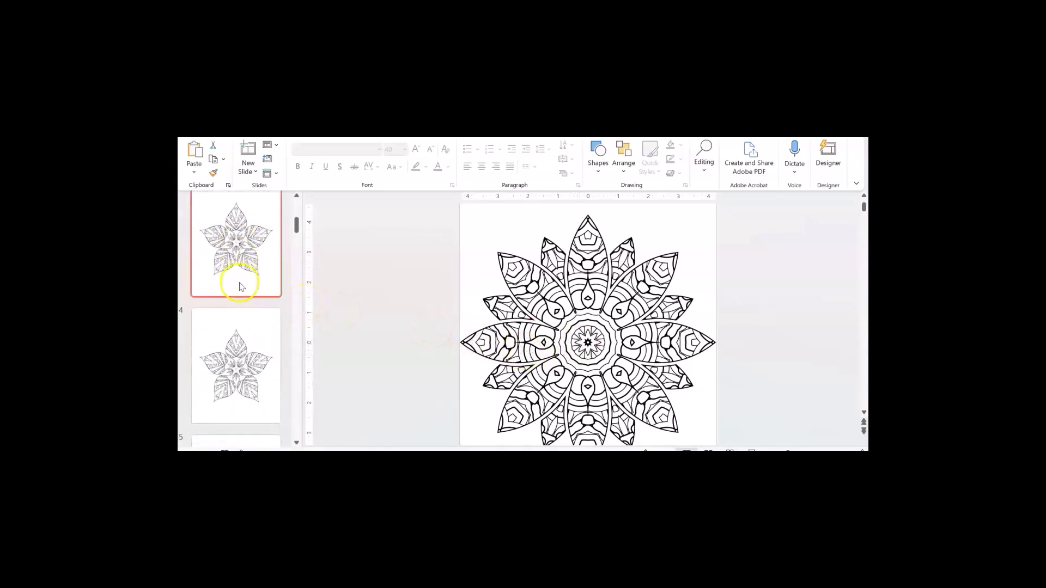
{"action": "scroll", "coordinate": [241, 287], "scroll_direction": "down", "scroll_amount": 5}
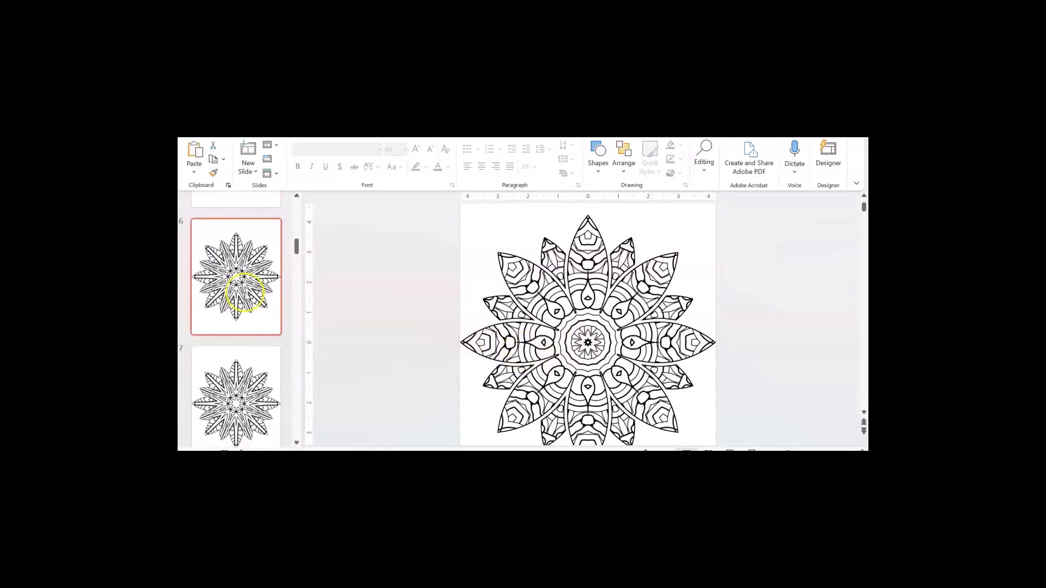
{"action": "scroll", "coordinate": [248, 299], "scroll_direction": "down", "scroll_amount": 5}
{"action": "left_click", "coordinate": [248, 303]}
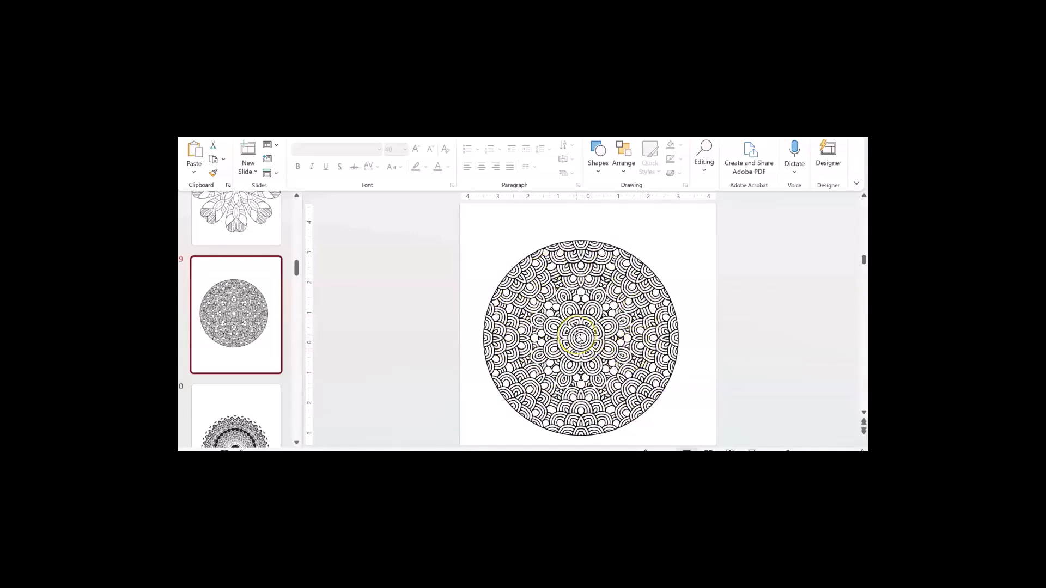
{"action": "scroll", "coordinate": [272, 324], "scroll_direction": "down", "scroll_amount": 2}
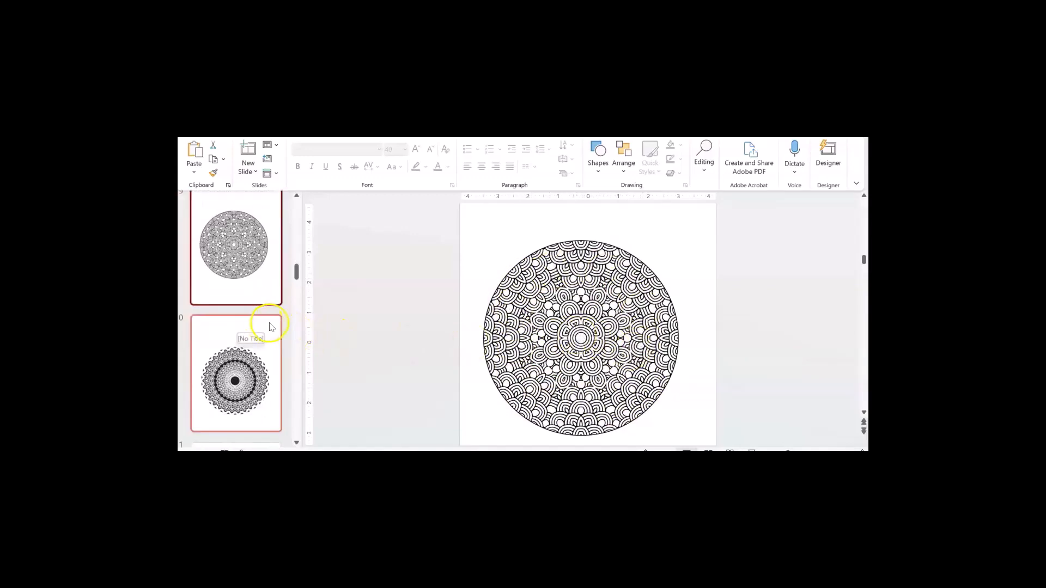
{"action": "scroll", "coordinate": [510, 344], "scroll_direction": "up", "scroll_amount": 1}
{"action": "scroll", "coordinate": [534, 342], "scroll_direction": "down", "scroll_amount": 1}
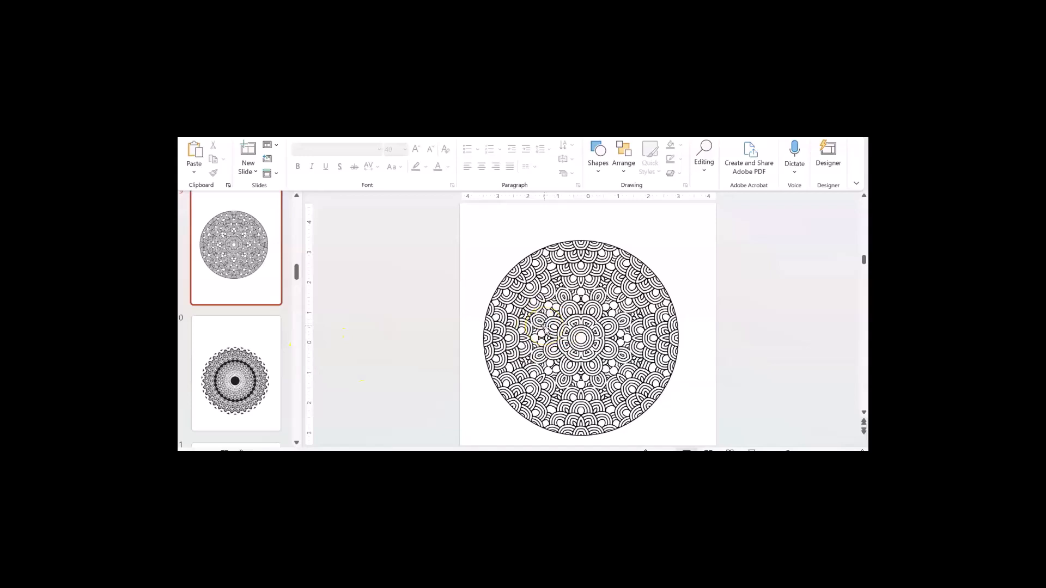
- Move the dark round mandala on slide 10 upward and center it horizontally on the page
{"action": "left_click", "coordinate": [254, 363]}
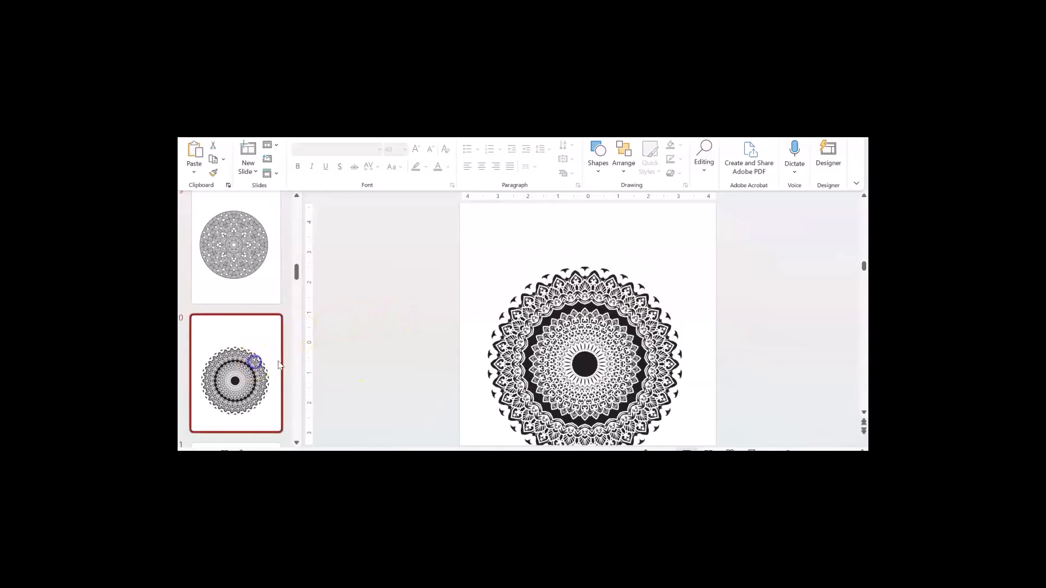
{"action": "left_click_drag", "start_coordinate": [557, 365], "coordinate": [571, 349]}
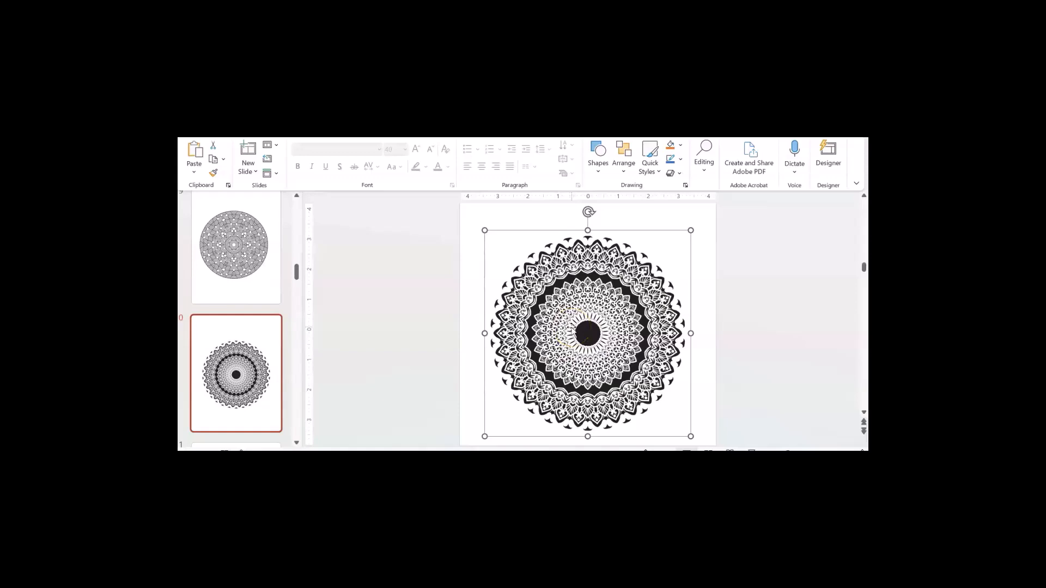
- Shrink the heart-petal mandala on slide 8 proportionally around its center to about 7.3 inches wide, leaving side margins
{"action": "scroll", "coordinate": [246, 301], "scroll_direction": "up", "scroll_amount": 1}
{"action": "left_click", "coordinate": [241, 301]}
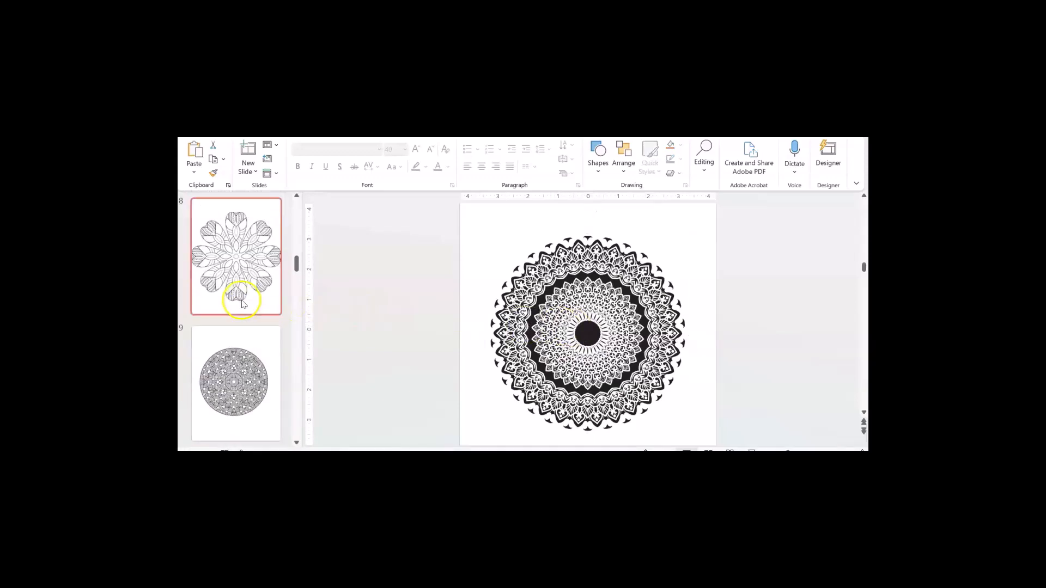
{"action": "left_click", "coordinate": [245, 276]}
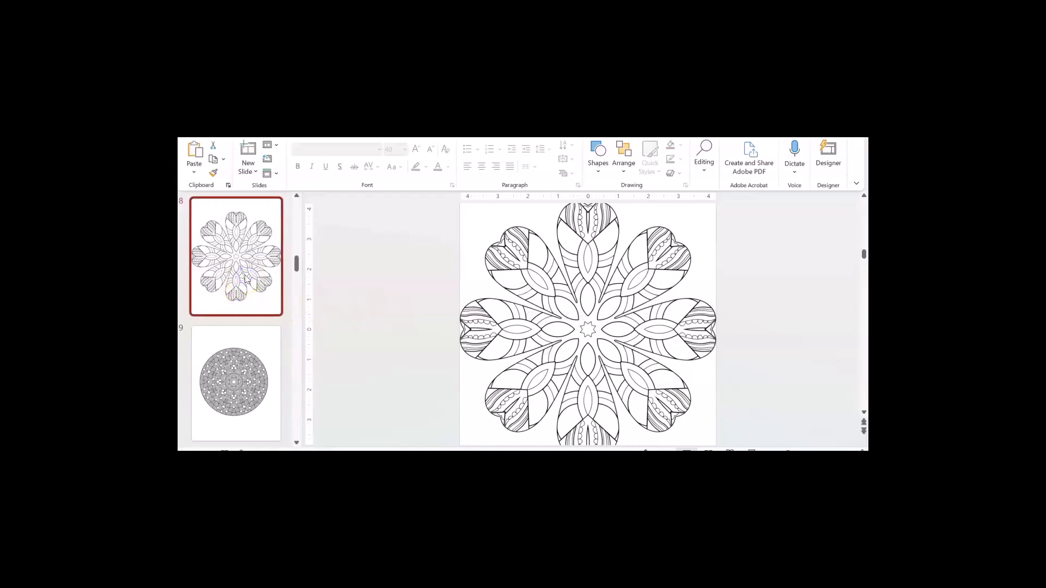
{"action": "scroll", "coordinate": [497, 338], "scroll_direction": "down", "scroll_amount": 1}
{"action": "left_click", "coordinate": [518, 385]}
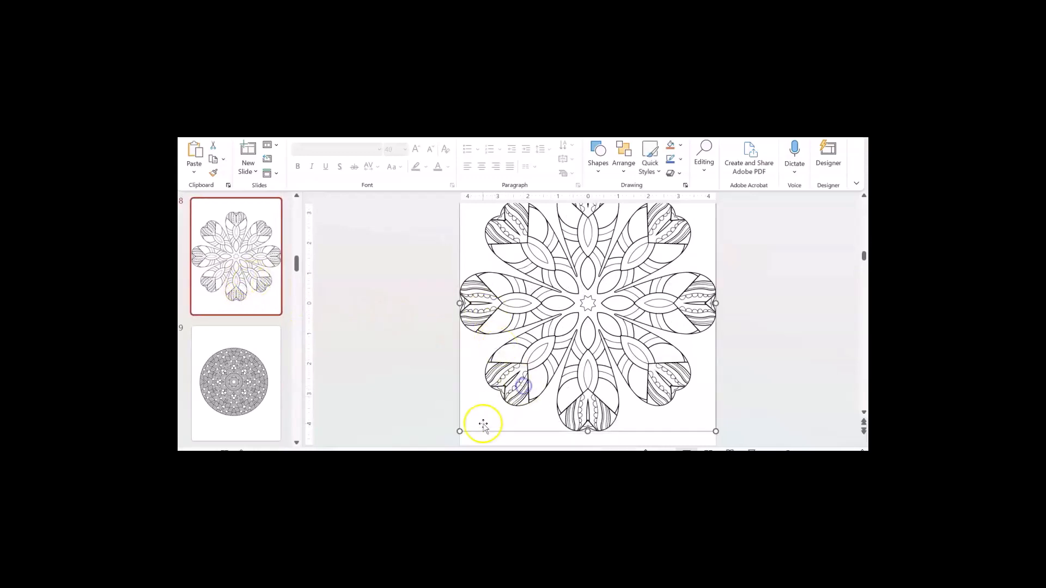
{"action": "left_click_drag", "start_coordinate": [461, 430], "coordinate": [497, 394]}
{"action": "left_click_drag", "start_coordinate": [592, 344], "coordinate": [576, 359]}
{"action": "left_click", "coordinate": [222, 281]}
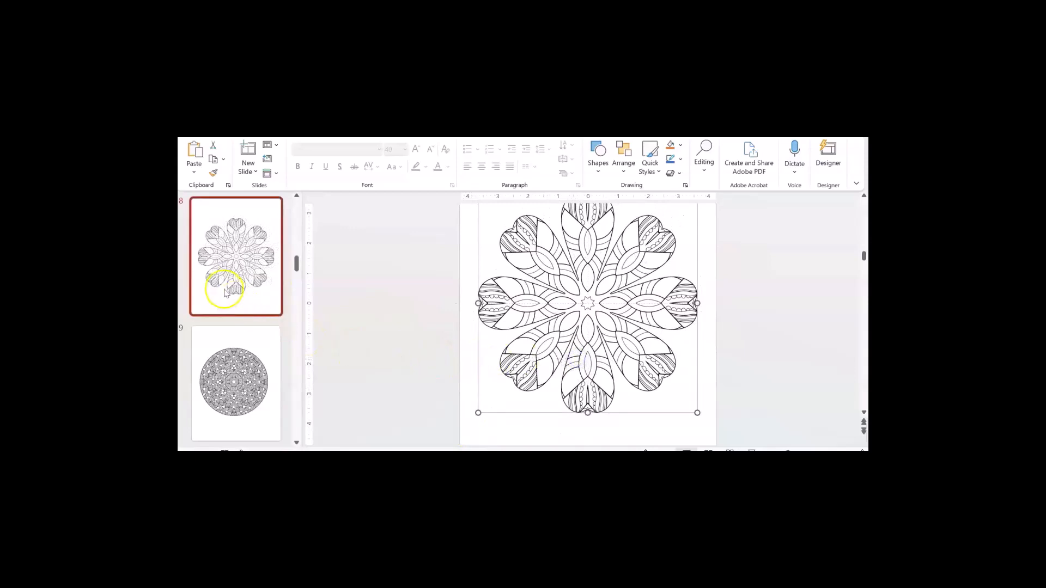
- Recolor the black-line mandala picture on slide 11 with the light blue accent variation
{"action": "scroll", "coordinate": [236, 297], "scroll_direction": "down", "scroll_amount": 2}
{"action": "scroll", "coordinate": [236, 297], "scroll_direction": "down", "scroll_amount": 10}
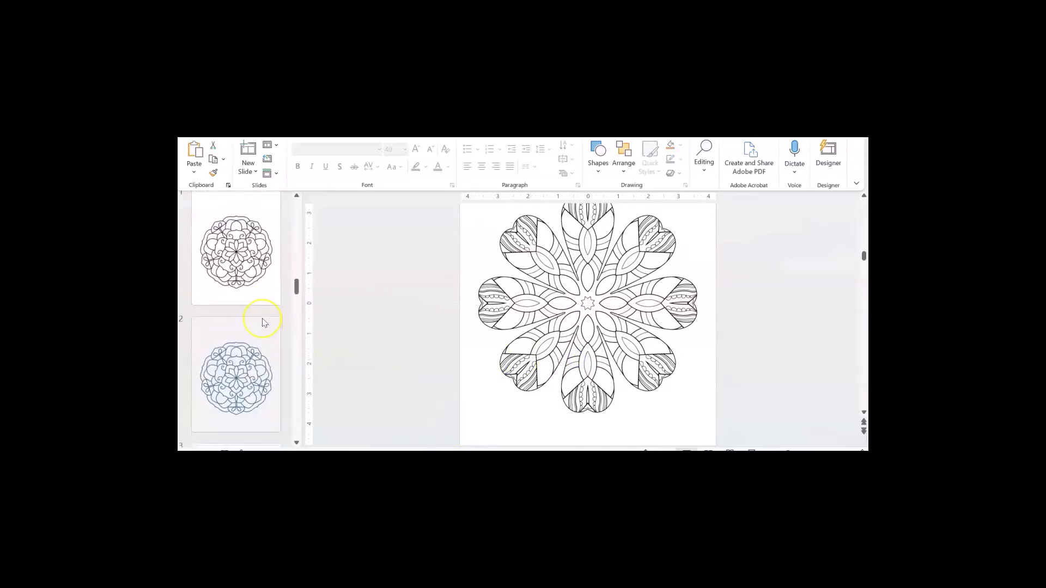
{"action": "scroll", "coordinate": [256, 321], "scroll_direction": "down", "scroll_amount": 5}
{"action": "left_click", "coordinate": [253, 327]}
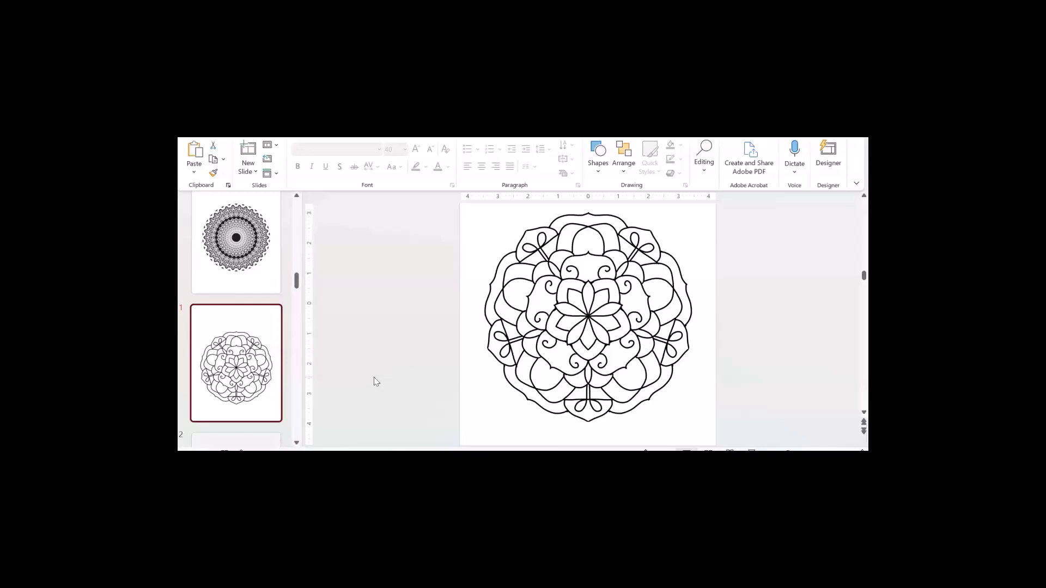
{"action": "left_click", "coordinate": [542, 316]}
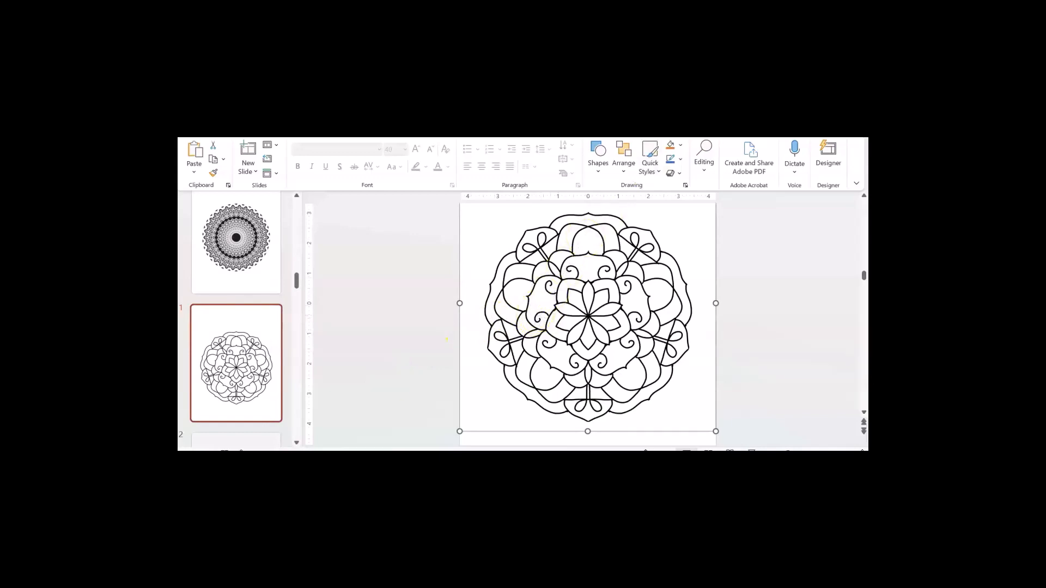
{"action": "left_click", "coordinate": [603, 128]}
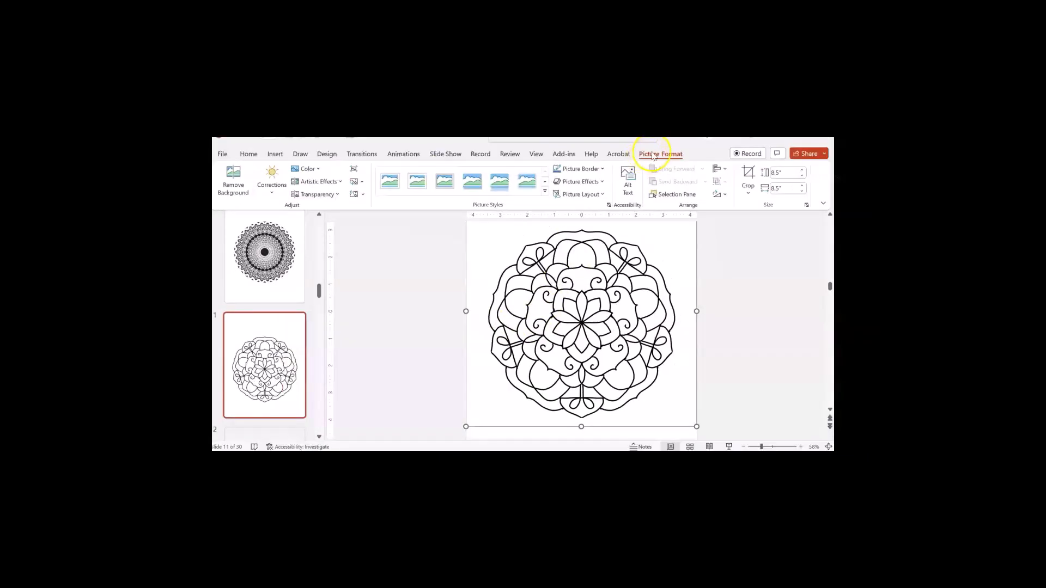
{"action": "left_click", "coordinate": [319, 170]}
{"action": "scroll", "coordinate": [460, 320], "scroll_direction": "down", "scroll_amount": 2}
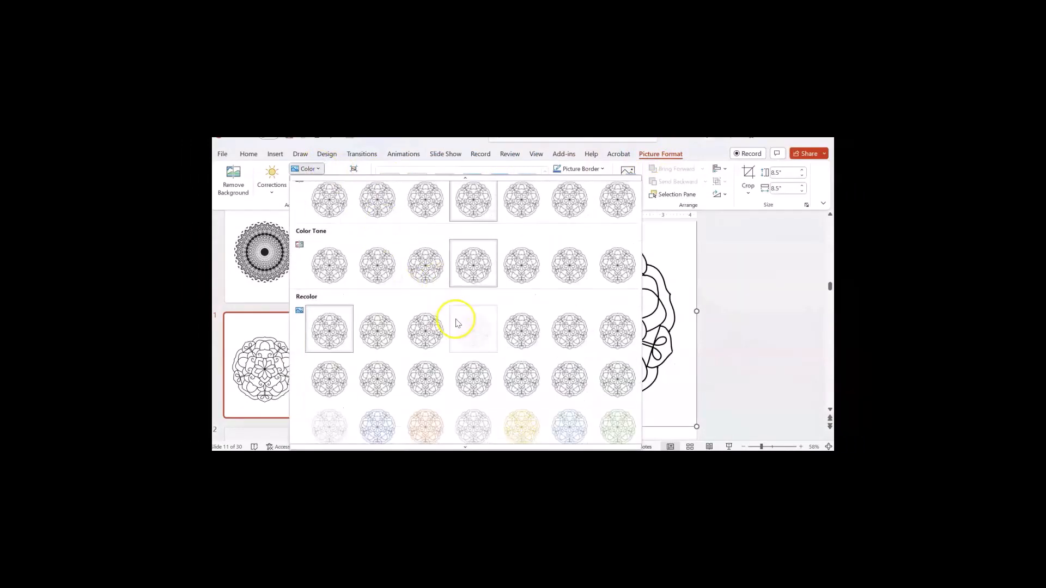
{"action": "mouse_move", "coordinate": [472, 414]}
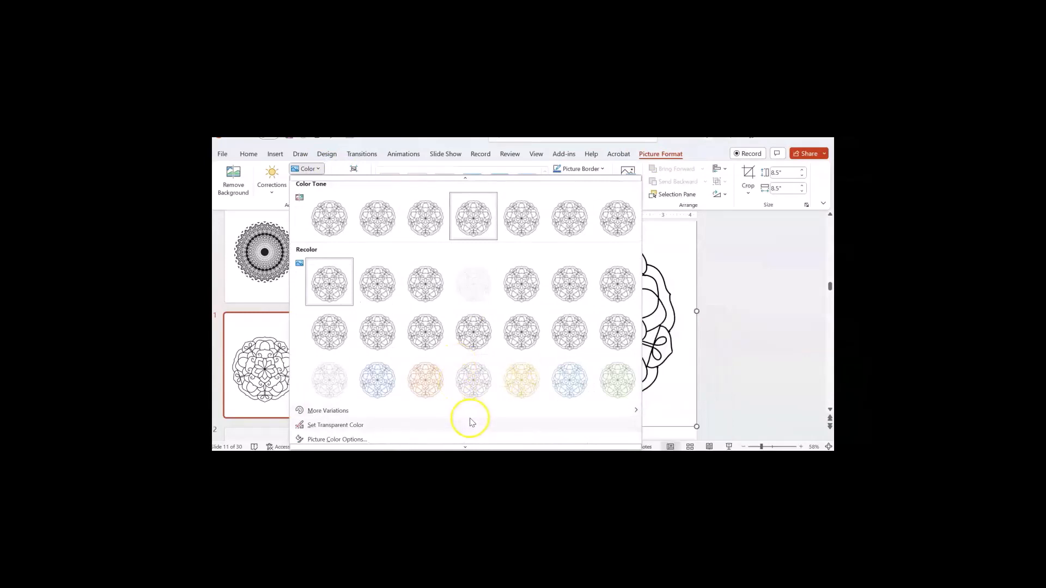
{"action": "mouse_move", "coordinate": [386, 414]}
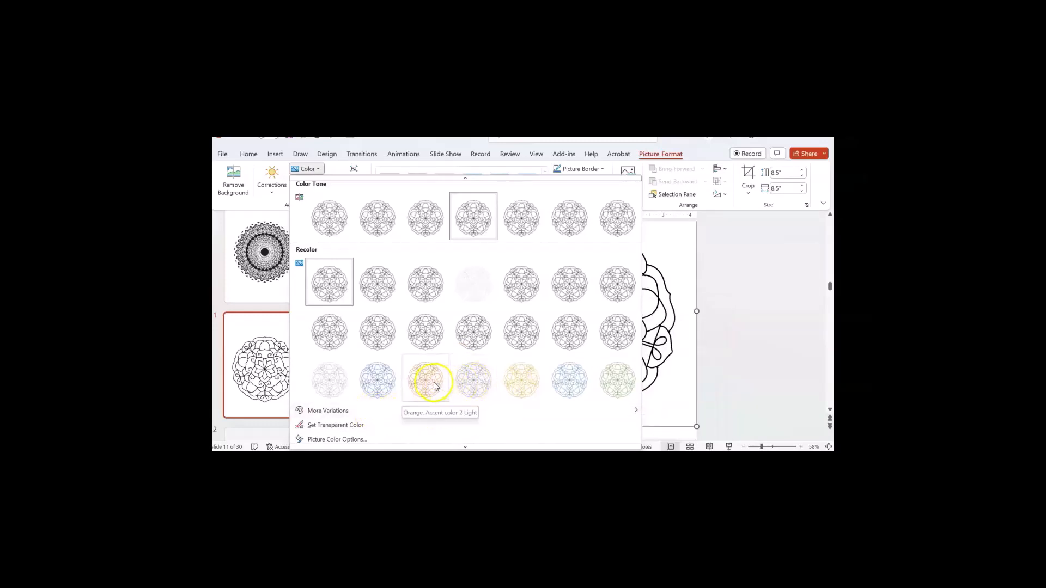
{"action": "left_click", "coordinate": [380, 380]}
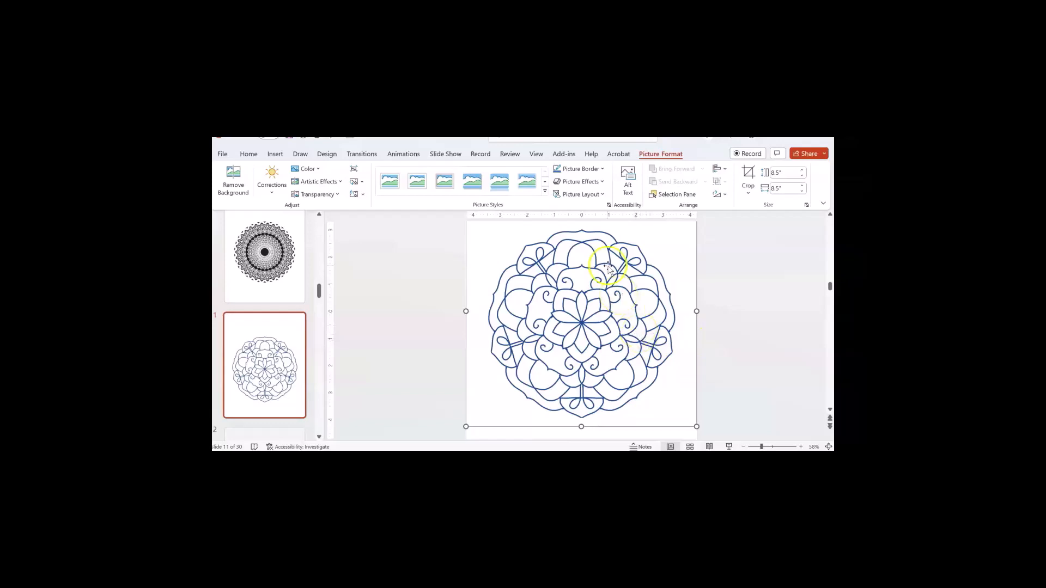
- Apply the Offset: Center outer shadow to the blue mandala picture
{"action": "left_click", "coordinate": [600, 181]}
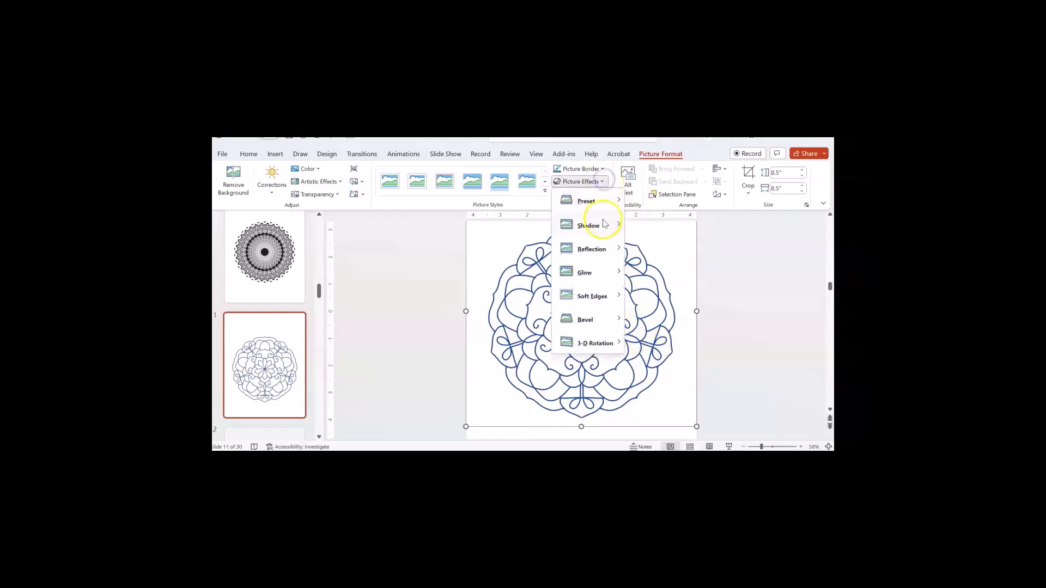
{"action": "mouse_move", "coordinate": [600, 231]}
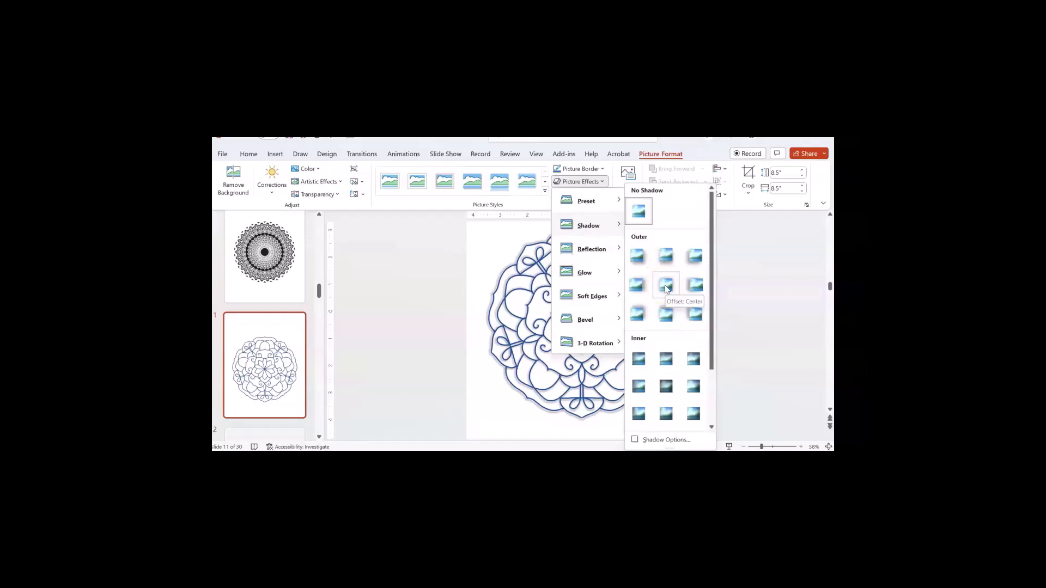
{"action": "left_click", "coordinate": [665, 285]}
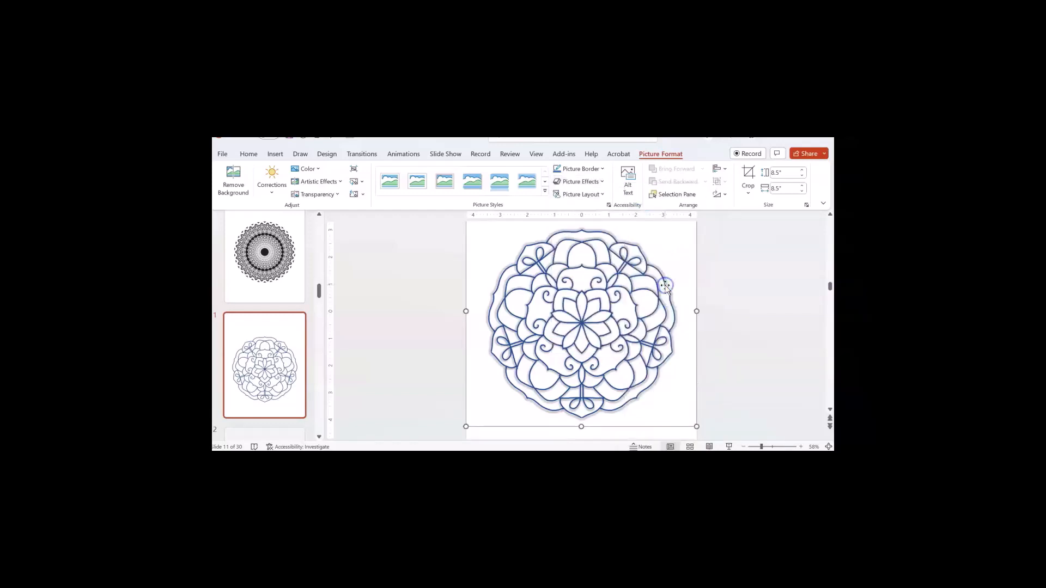
- Try the Inside: Center inner shadow on the blue mandala picture
{"action": "left_click", "coordinate": [602, 181]}
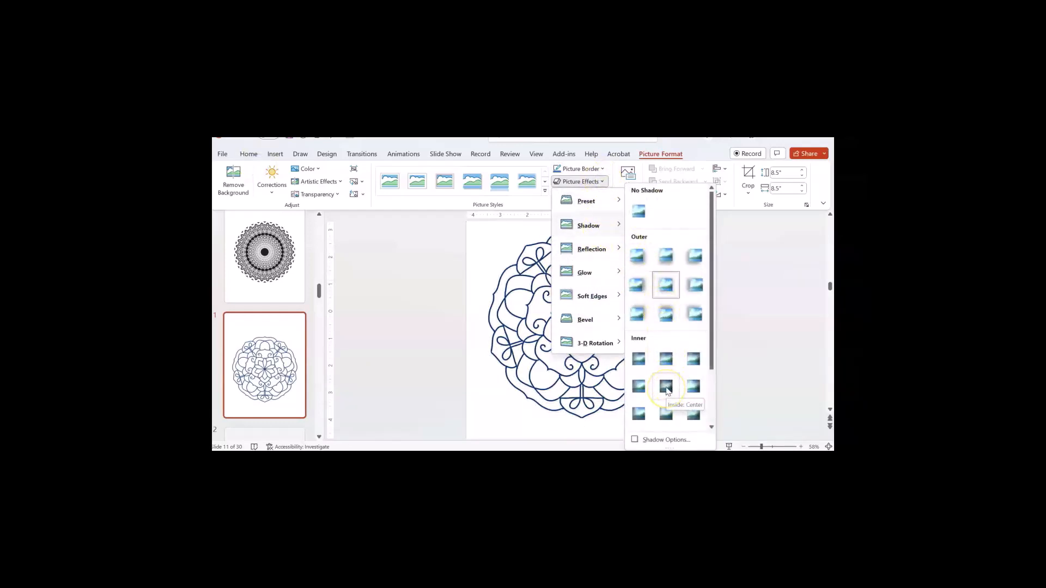
{"action": "left_click", "coordinate": [667, 388]}
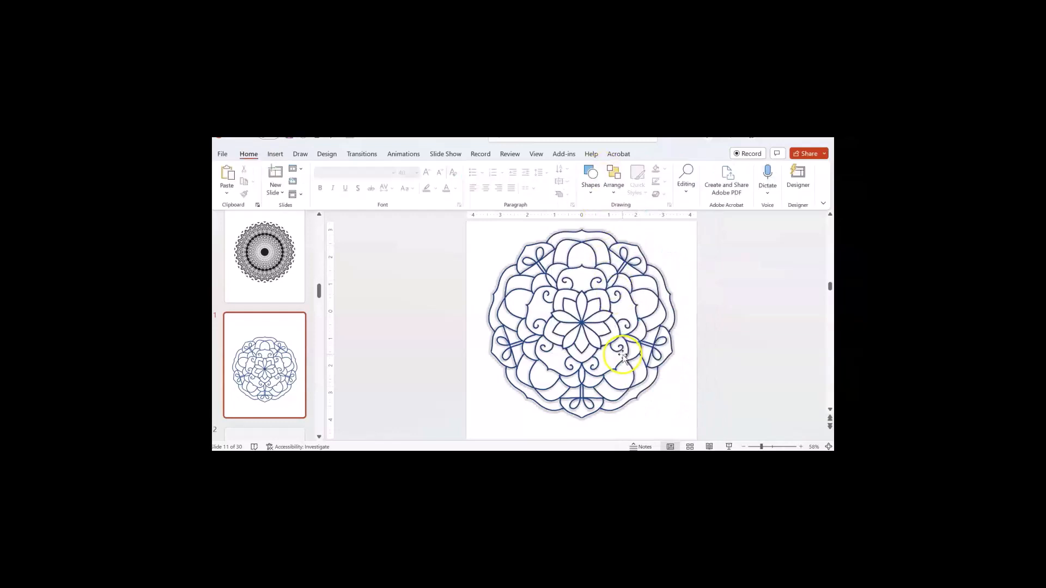
- Change the mandala picture's shadow color to the light blue recent color through the shadow options
{"action": "left_click", "coordinate": [623, 356]}
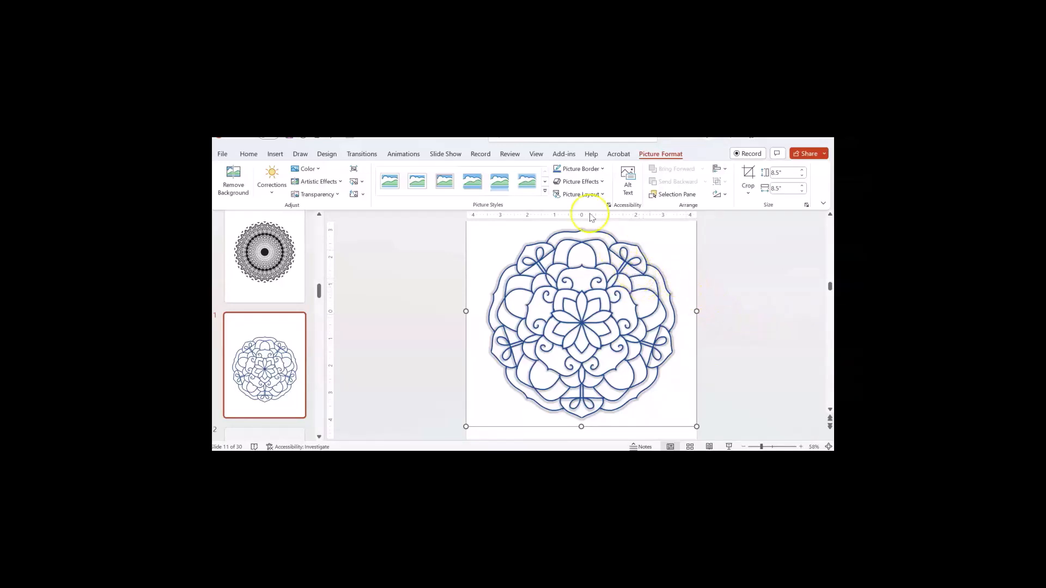
{"action": "left_click", "coordinate": [592, 181]}
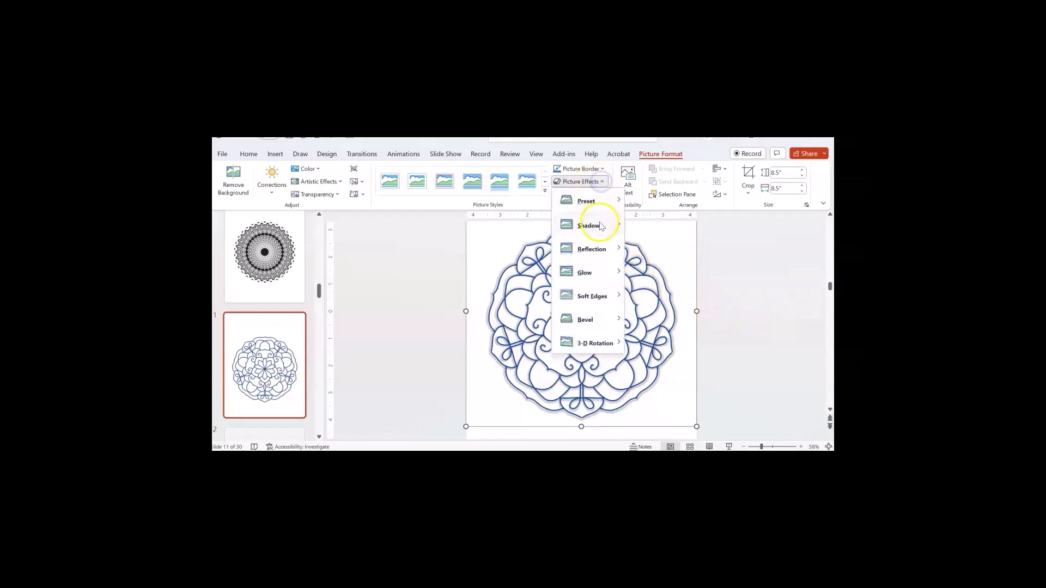
{"action": "mouse_move", "coordinate": [601, 227]}
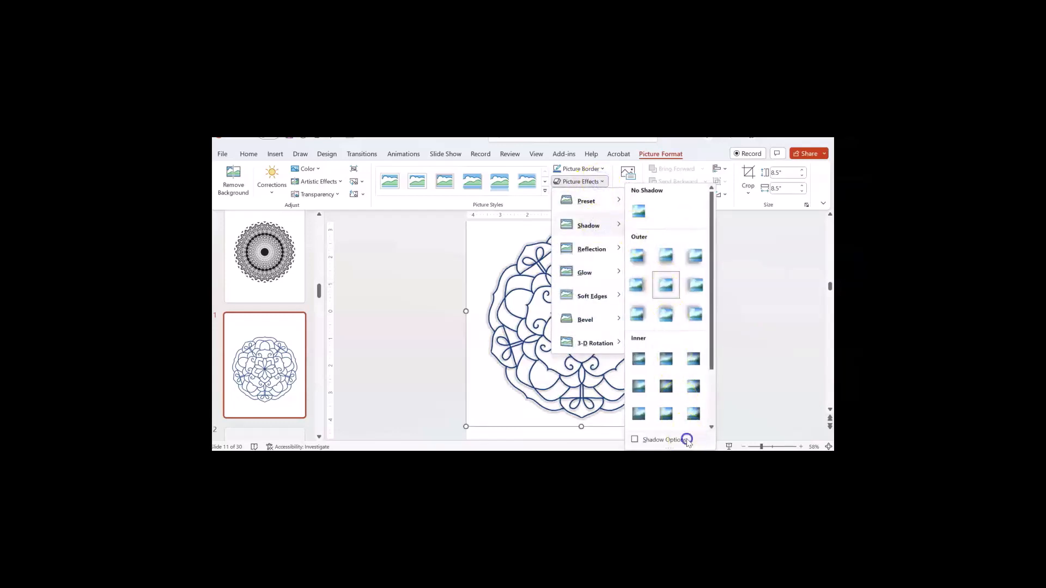
{"action": "left_click", "coordinate": [686, 441]}
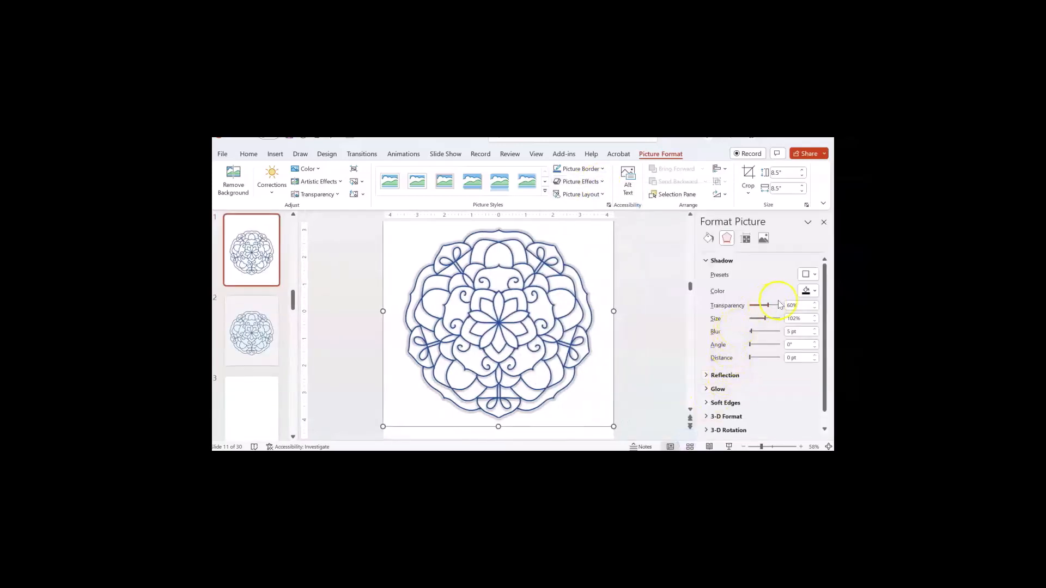
{"action": "left_click", "coordinate": [814, 292]}
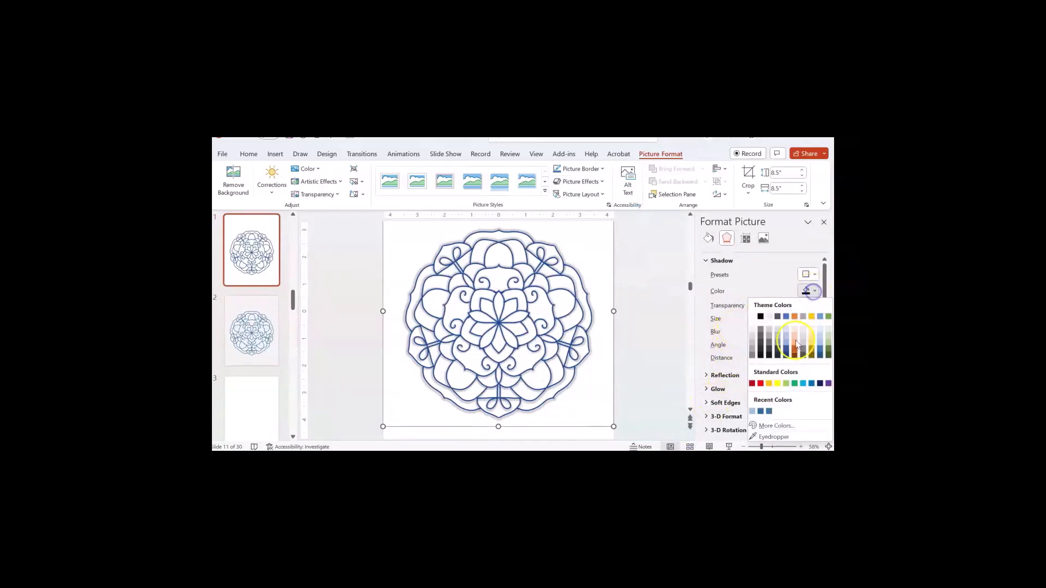
{"action": "left_click", "coordinate": [752, 412]}
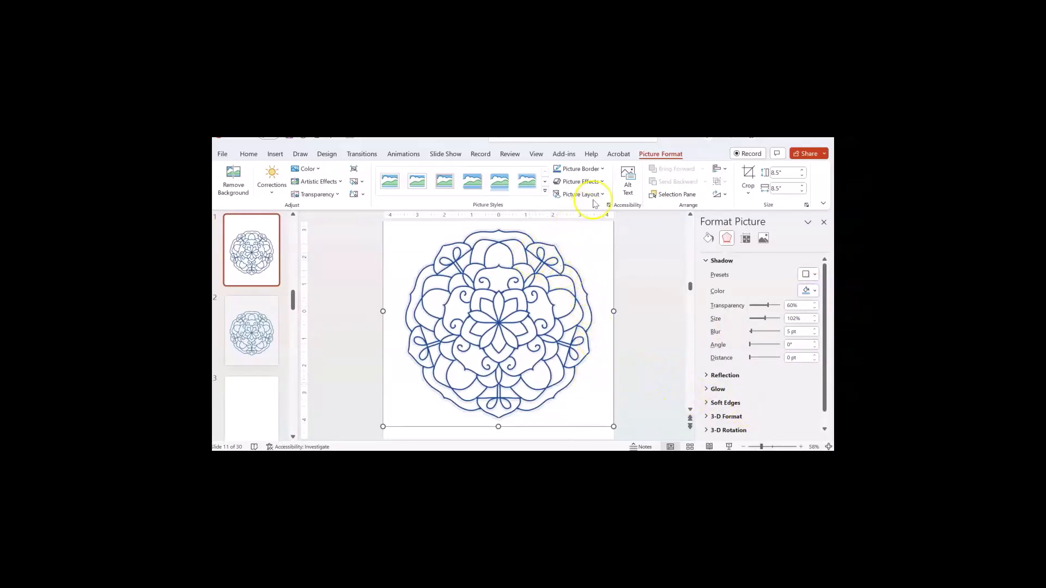
- Add a blue glow to the mandala picture through the glow options
{"action": "left_click", "coordinate": [594, 181]}
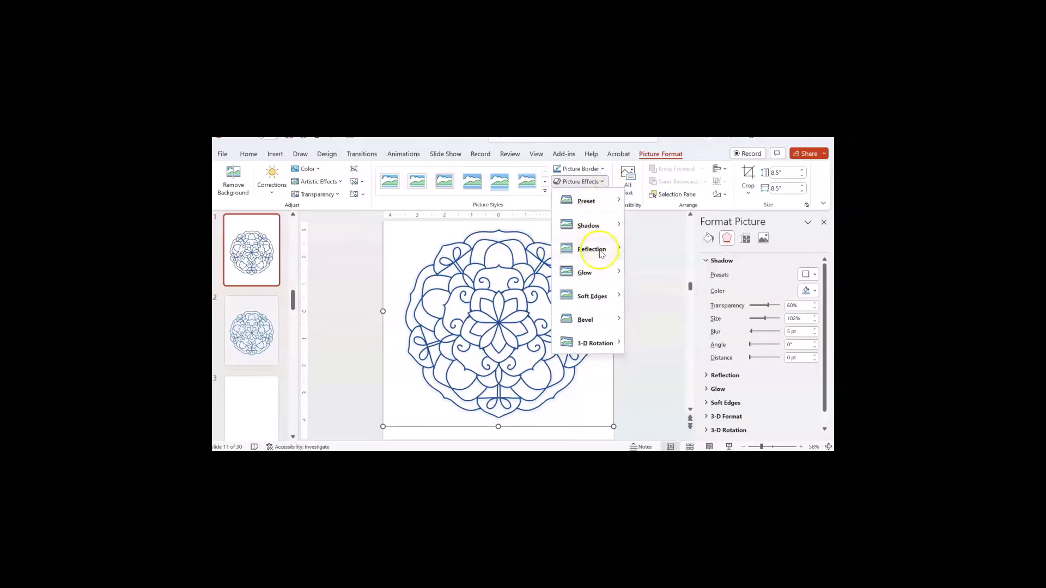
{"action": "mouse_move", "coordinate": [597, 273]}
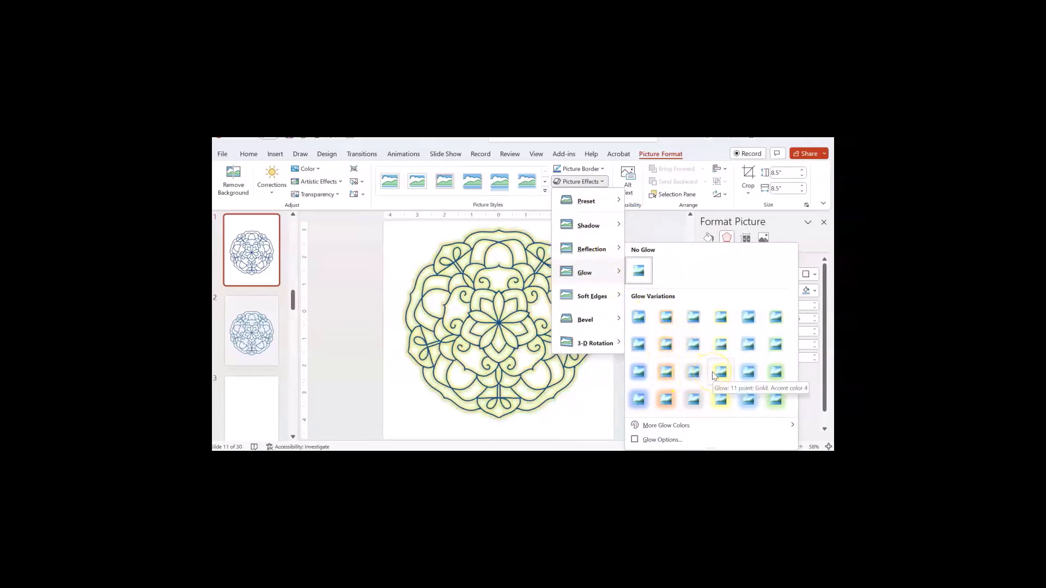
{"action": "left_click", "coordinate": [680, 440]}
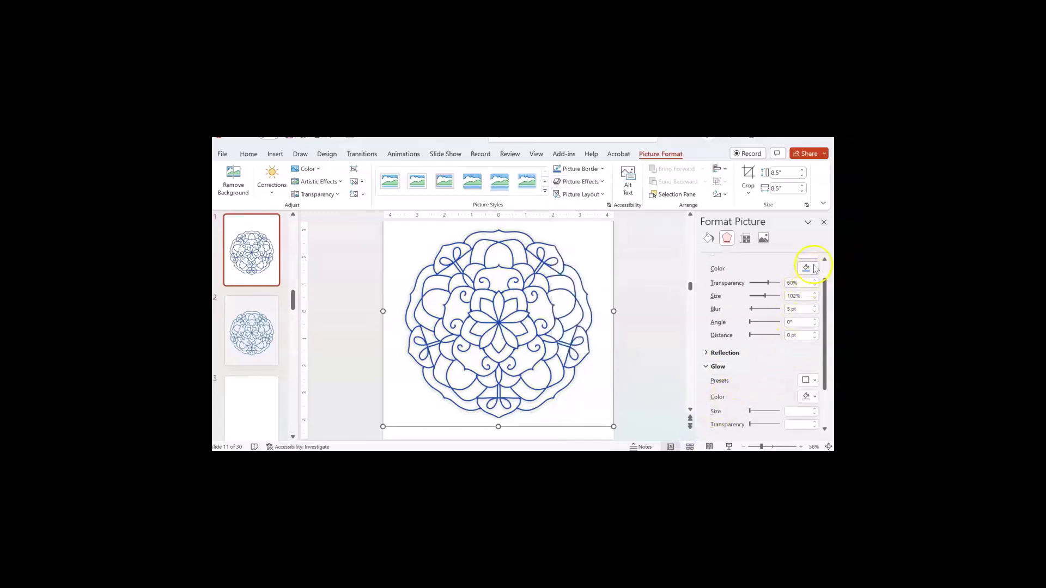
{"action": "left_click", "coordinate": [808, 396]}
{"action": "left_click", "coordinate": [767, 361]}
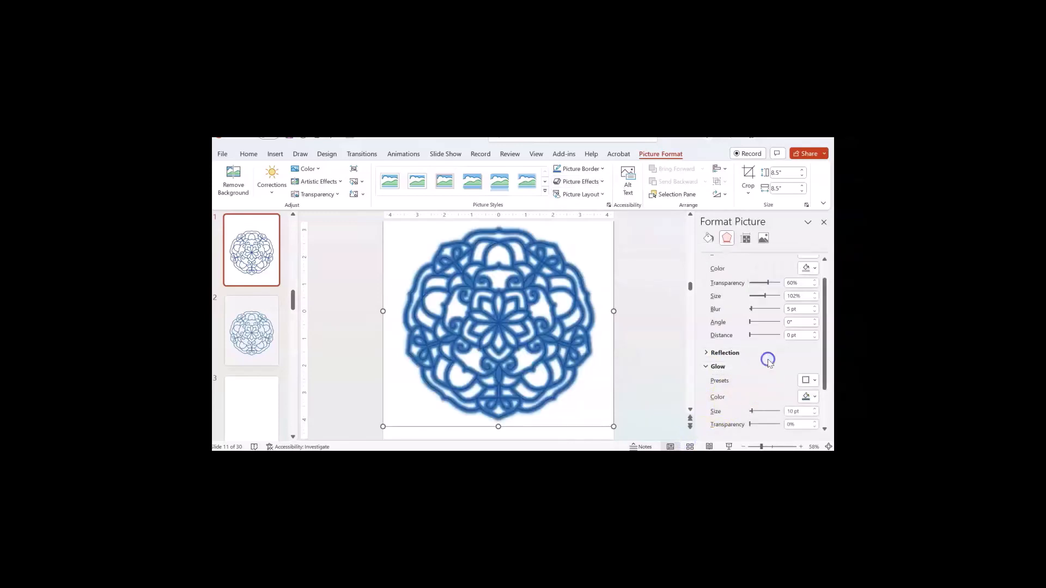
- Change the mandala picture's glow to the lighter blue recent color and reduce the glow size to 2 pt
{"action": "left_click", "coordinate": [816, 397]}
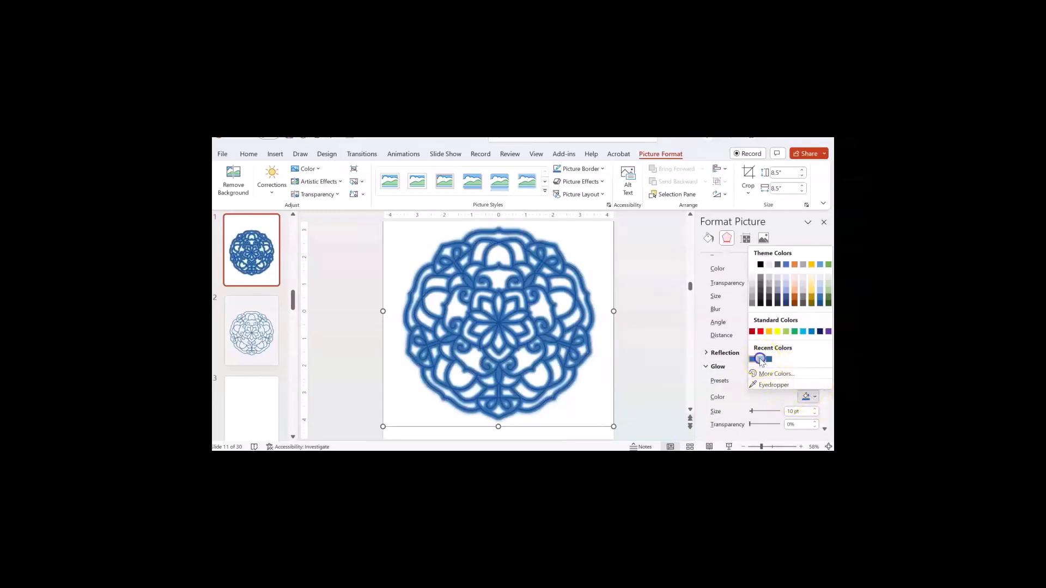
{"action": "left_click", "coordinate": [761, 359]}
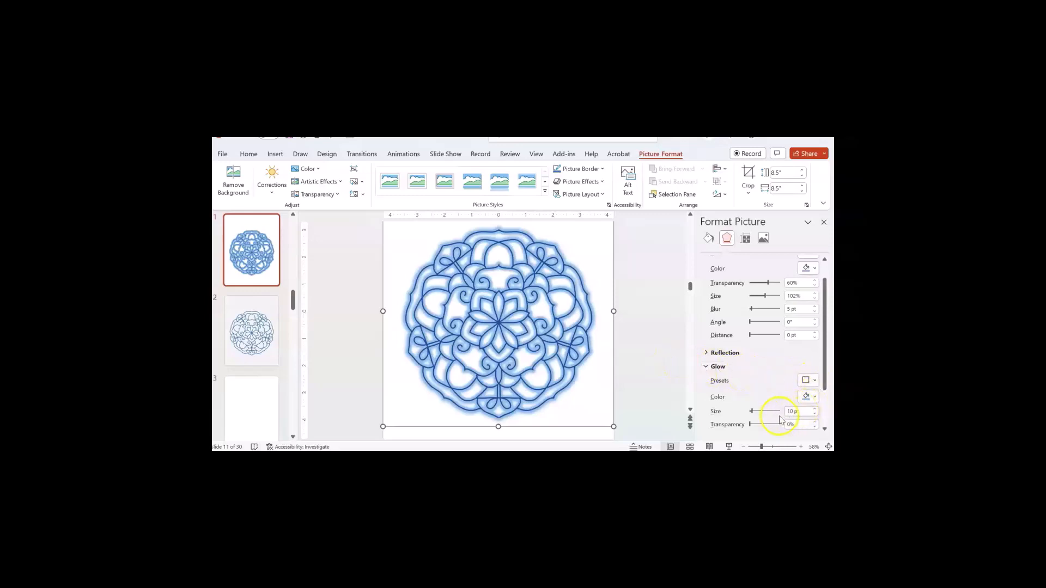
{"action": "mouse_move", "coordinate": [752, 412]}
{"action": "left_mouse_down"}
{"action": "mouse_move", "coordinate": [741, 412]}
{"action": "mouse_move", "coordinate": [749, 409]}
{"action": "left_mouse_up"}
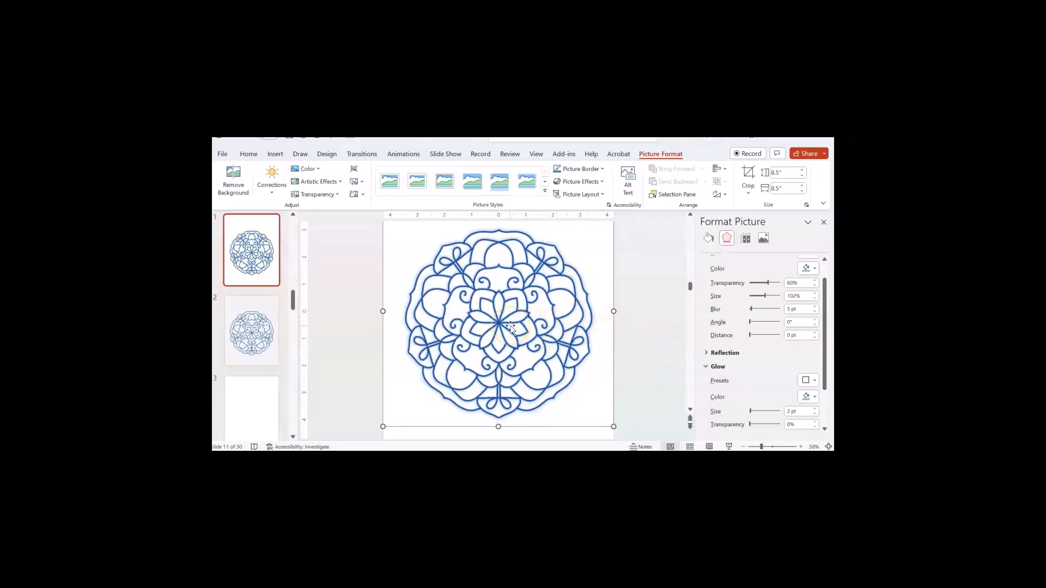
- Shift the mandala toward the slide's right edge and crop it to its upper-left quarter, about 4.36" wide by 4.69" high
{"action": "left_click_drag", "start_coordinate": [512, 328], "coordinate": [554, 331]}
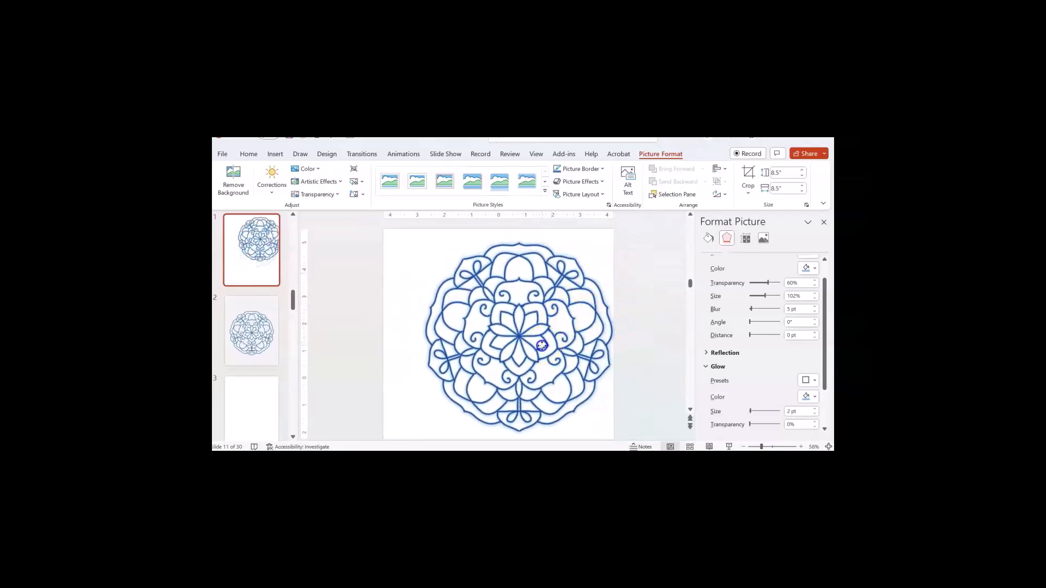
{"action": "left_click", "coordinate": [749, 175]}
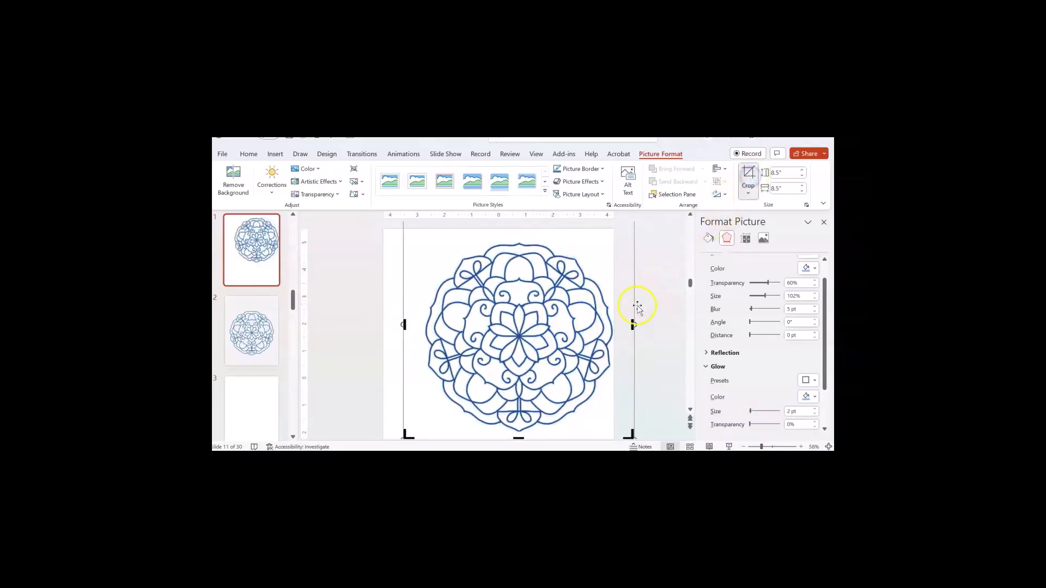
{"action": "key", "text": "Escape"}
{"action": "left_click_drag", "start_coordinate": [633, 325], "coordinate": [599, 355]}
{"action": "scroll", "coordinate": [588, 369], "scroll_direction": "down", "scroll_amount": 1}
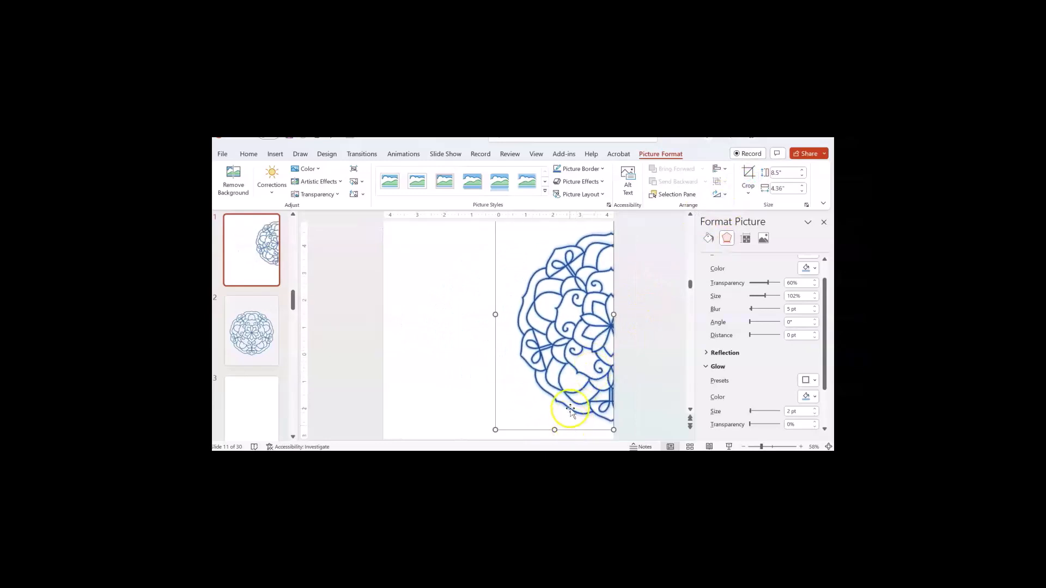
{"action": "left_click", "coordinate": [749, 177]}
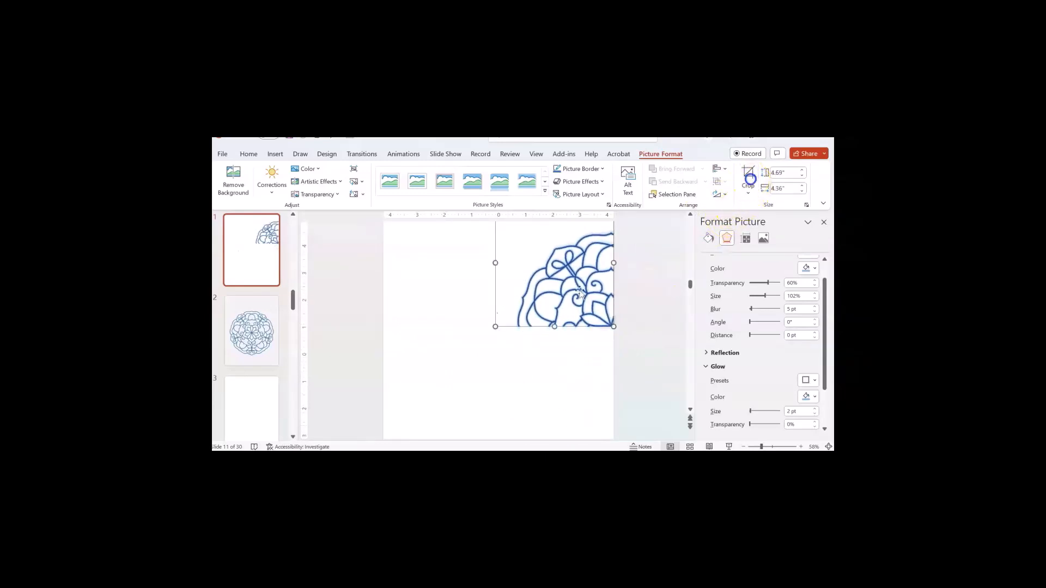
- Move the cropped quarter mandala into the lower-right corner of the first slide
{"action": "left_click_drag", "start_coordinate": [580, 290], "coordinate": [549, 375]}
{"action": "scroll", "coordinate": [548, 376], "scroll_direction": "down", "scroll_amount": 5}
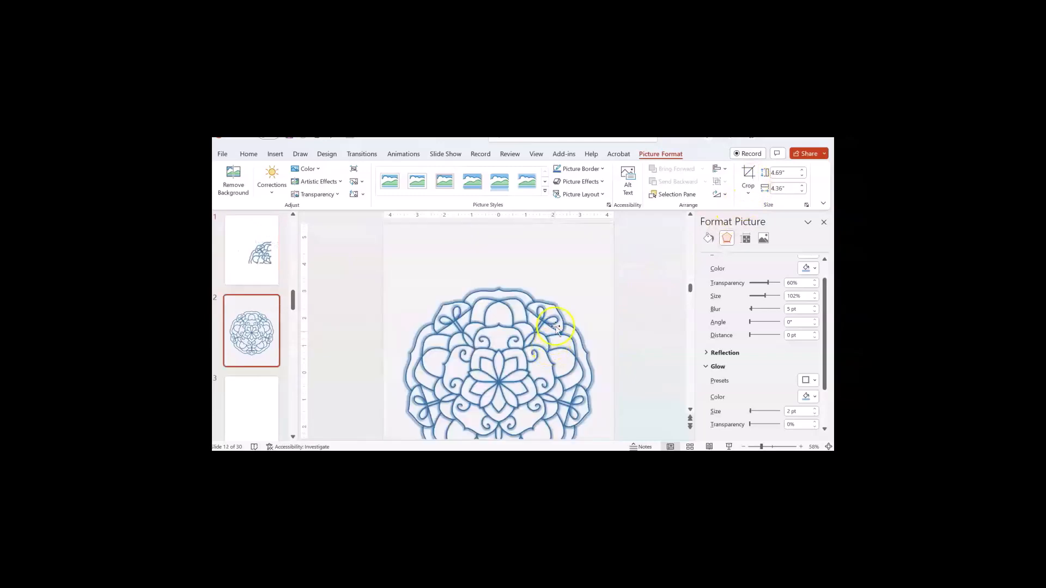
{"action": "scroll", "coordinate": [549, 329], "scroll_direction": "up", "scroll_amount": 1}
{"action": "left_click_drag", "start_coordinate": [554, 340], "coordinate": [584, 419]}
- Duplicate the corner quarter mandala on the same slide and rotate the copy upside down
{"action": "right_click", "coordinate": [584, 410]}
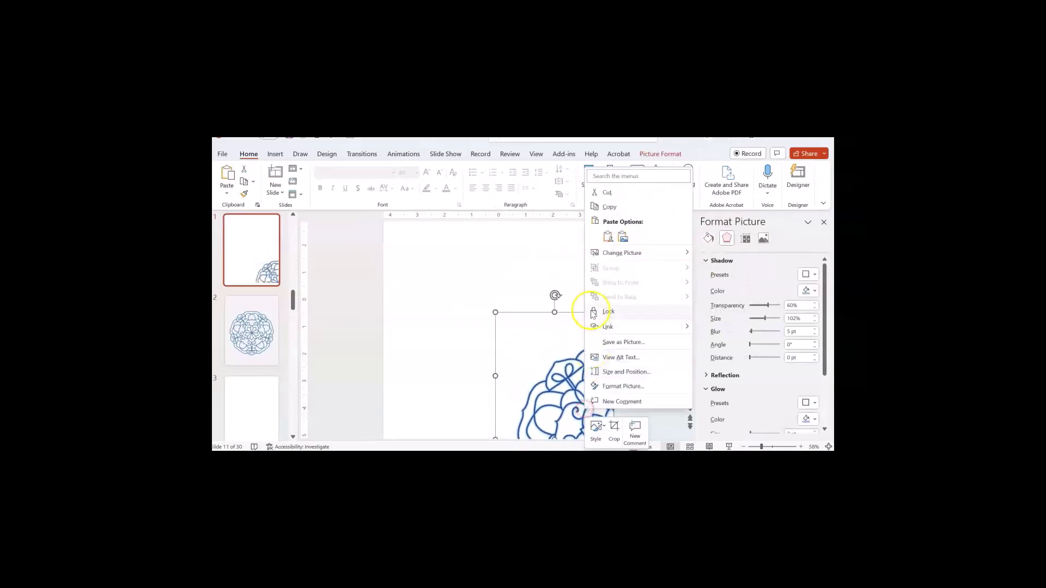
{"action": "left_click", "coordinate": [612, 206]}
{"action": "key", "text": "ctrl+v"}
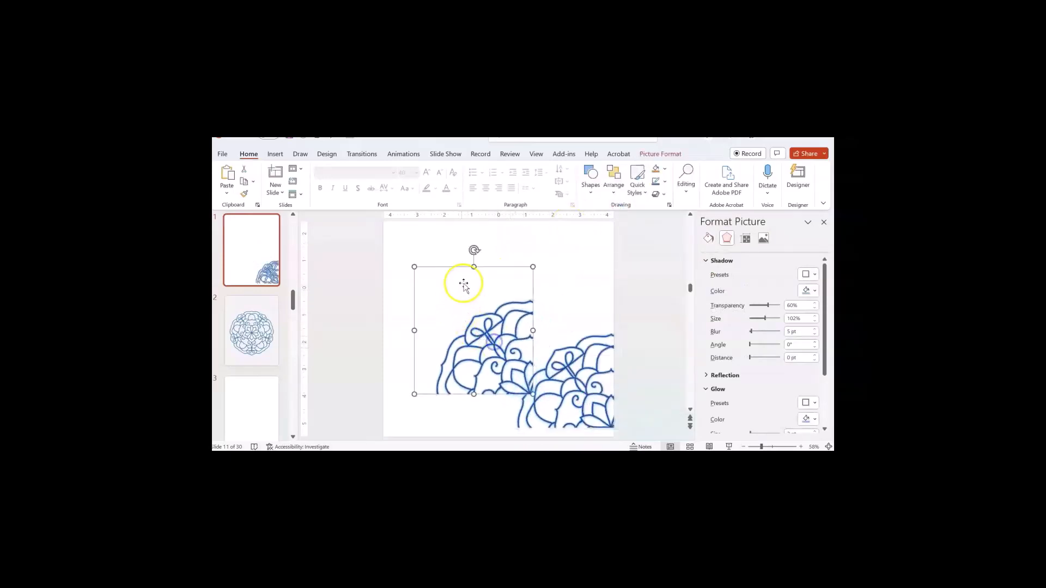
{"action": "left_click_drag", "start_coordinate": [474, 248], "coordinate": [474, 363]}
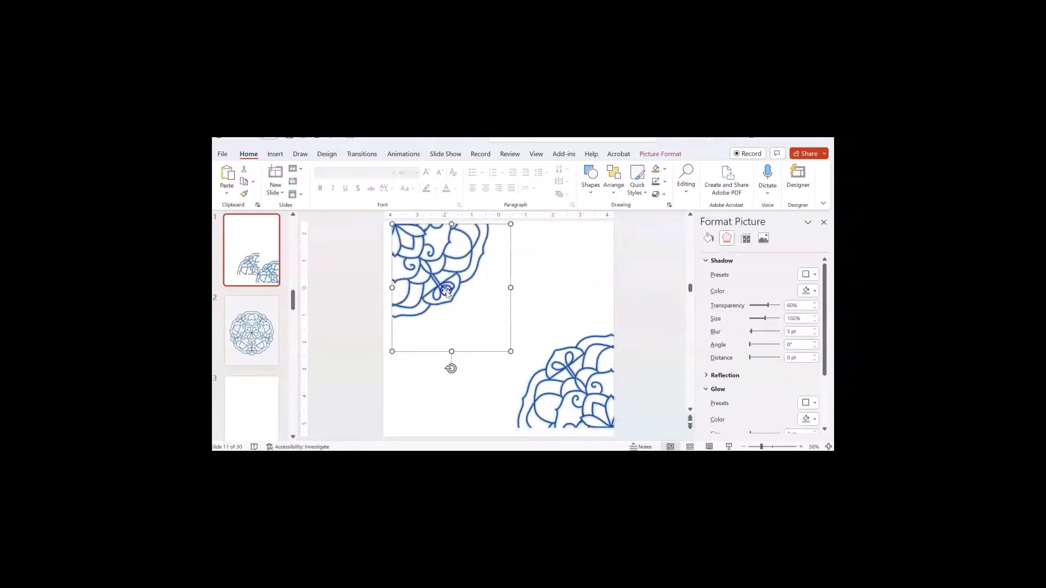
- Move the rotated quarter mandala into the slide's upper-left corner and deselect it
{"action": "scroll", "coordinate": [474, 308], "scroll_direction": "up", "scroll_amount": 3}
{"action": "scroll", "coordinate": [450, 309], "scroll_direction": "up", "scroll_amount": 4}
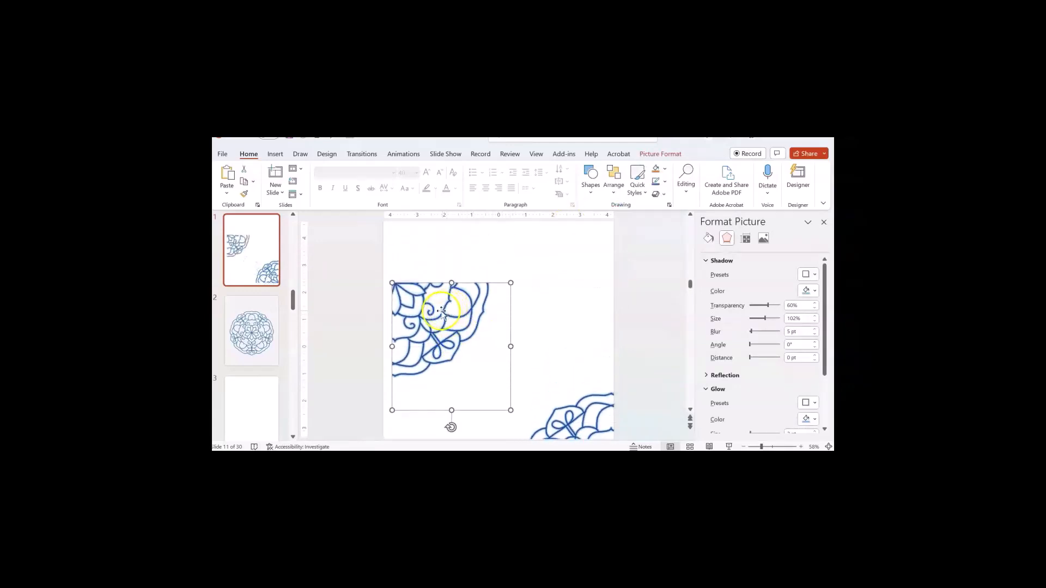
{"action": "left_click_drag", "start_coordinate": [440, 319], "coordinate": [429, 250]}
{"action": "scroll", "coordinate": [626, 308], "scroll_direction": "down", "scroll_amount": 3}
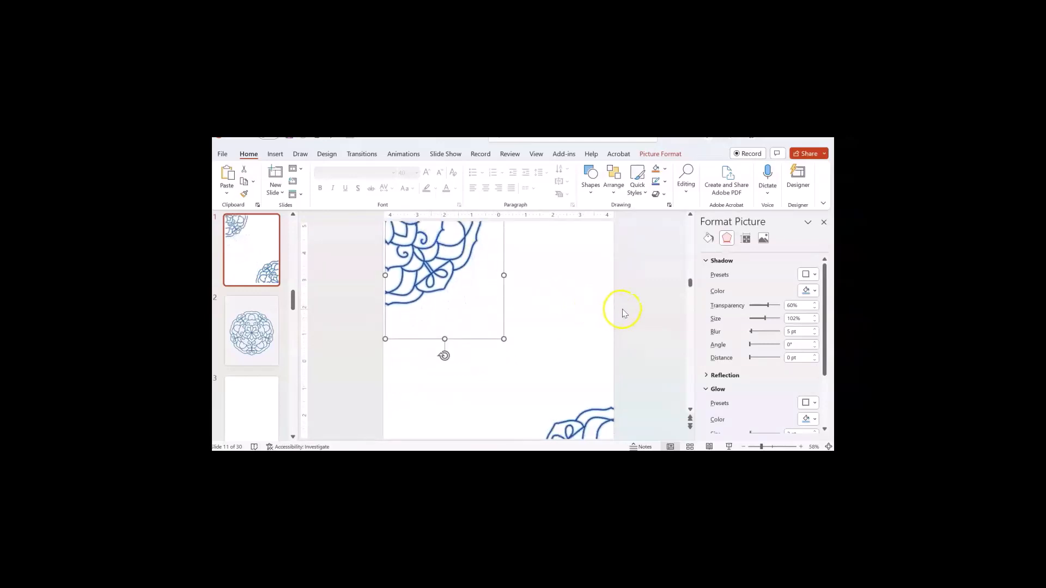
{"action": "left_click", "coordinate": [658, 316]}
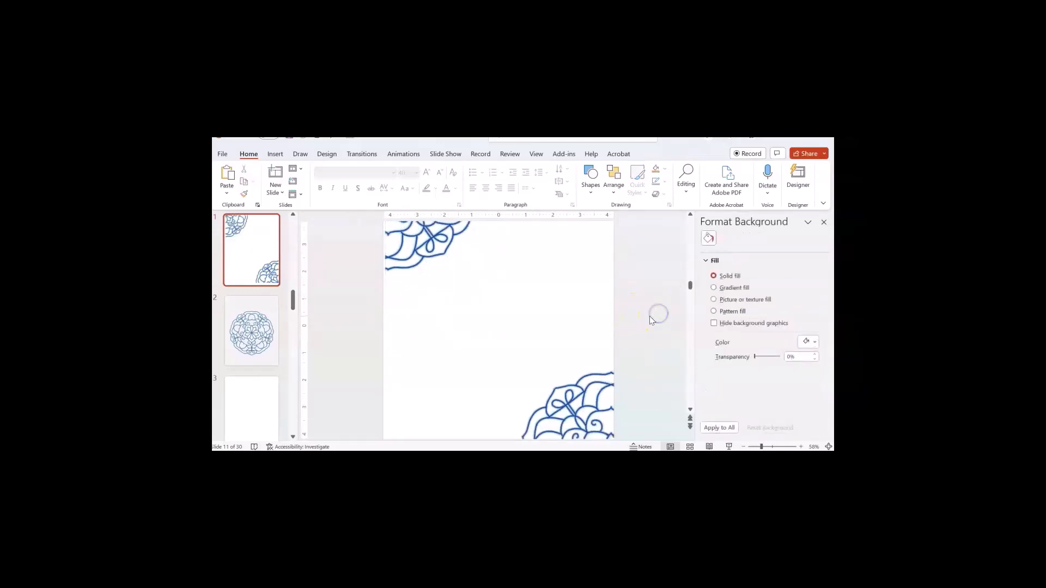
- Nudge the lower-right quarter mandala down so it sits flush with the slide's bottom edge, and deselect it
{"action": "scroll", "coordinate": [642, 319], "scroll_direction": "up", "scroll_amount": 2}
{"action": "scroll", "coordinate": [642, 316], "scroll_direction": "up", "scroll_amount": 3}
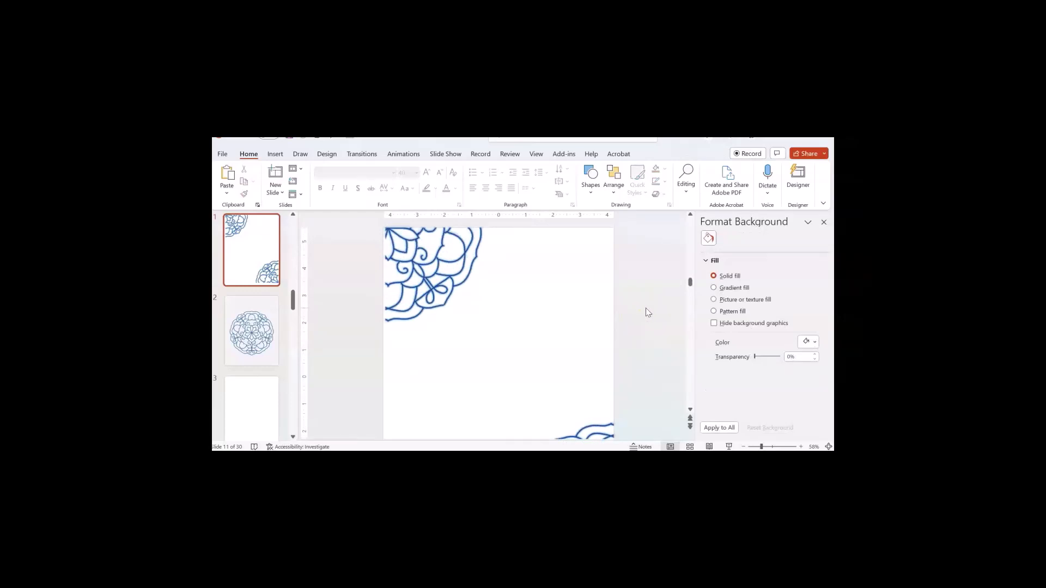
{"action": "scroll", "coordinate": [647, 310], "scroll_direction": "down", "scroll_amount": 2}
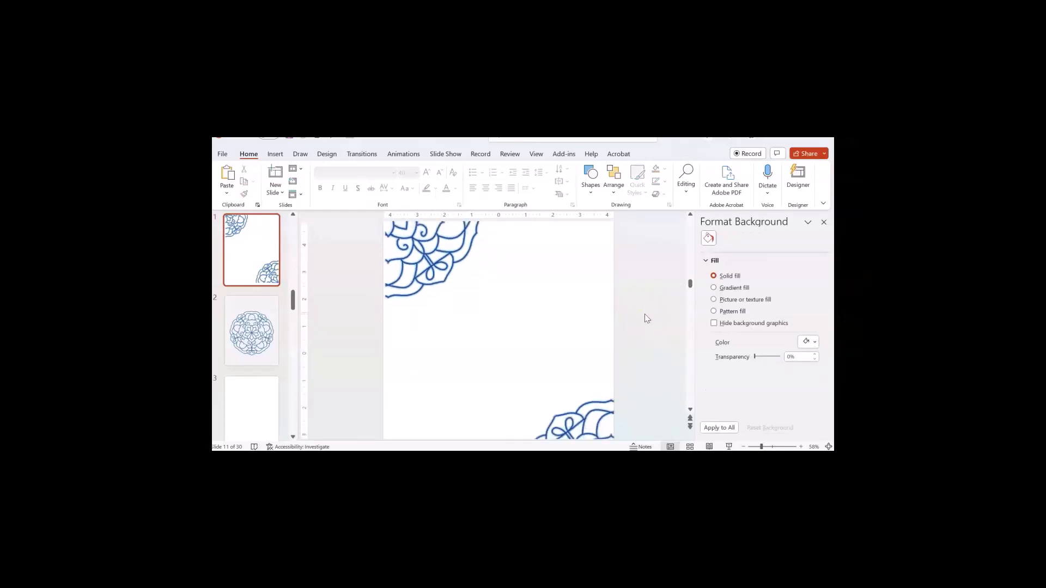
{"action": "scroll", "coordinate": [645, 319], "scroll_direction": "down", "scroll_amount": 5}
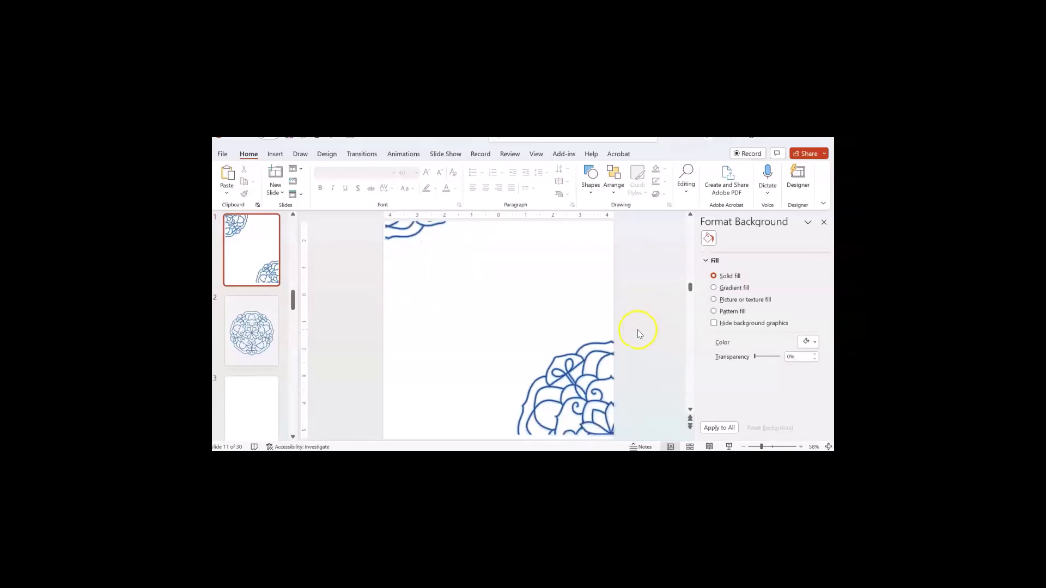
{"action": "left_click_drag", "start_coordinate": [572, 396], "coordinate": [575, 404]}
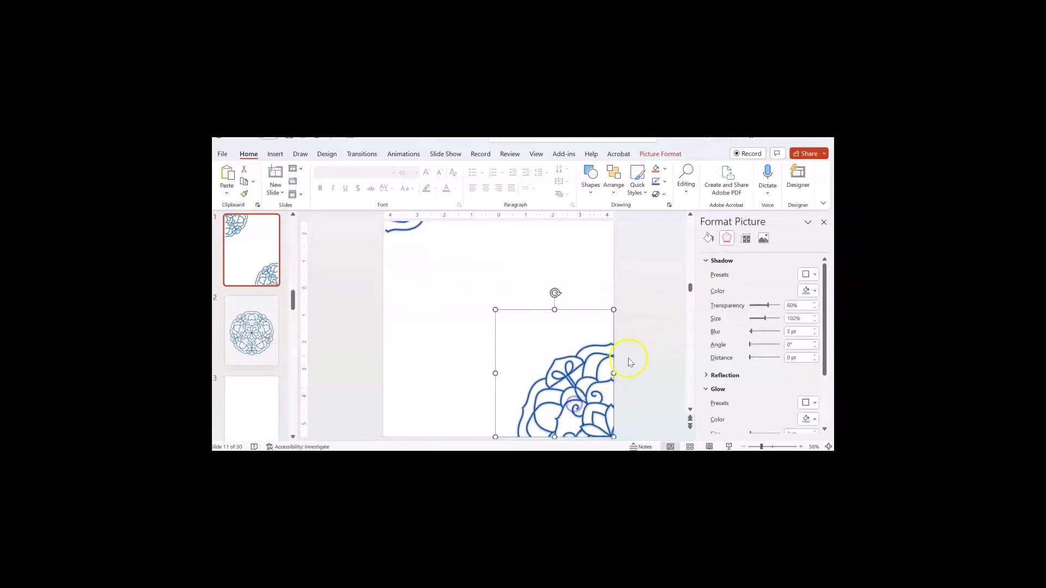
{"action": "left_click", "coordinate": [632, 346]}
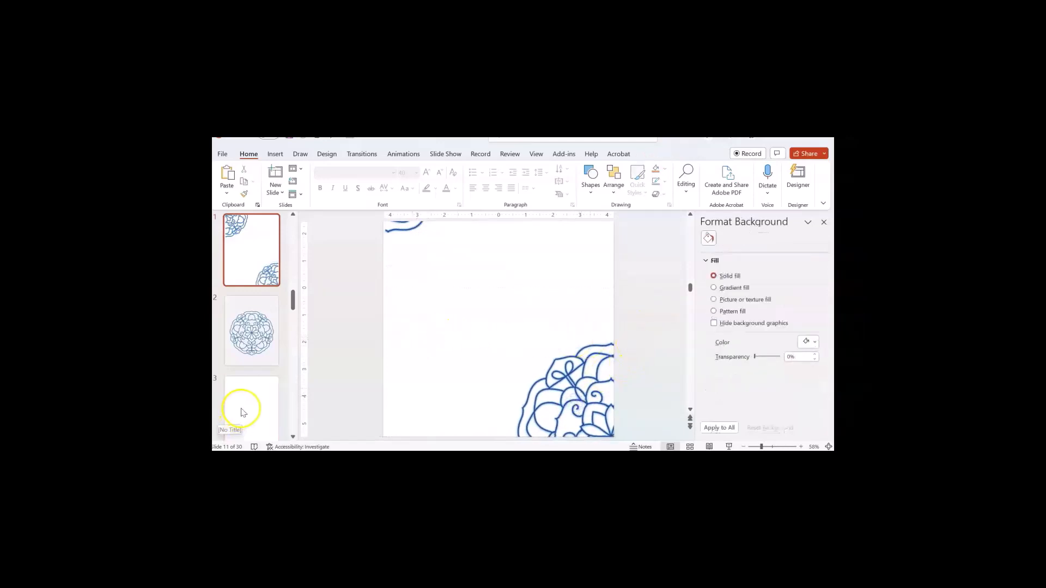